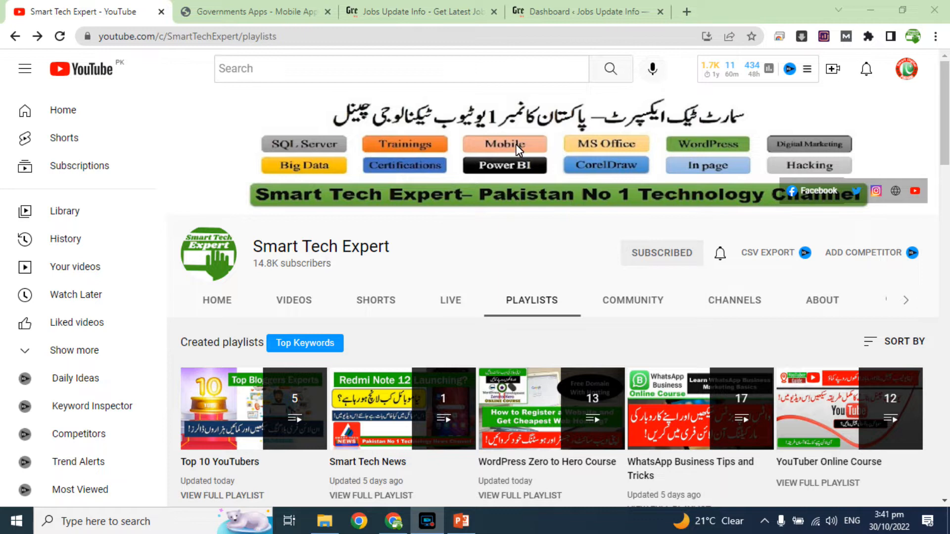
Look through the videos in the channel's WordPress Zero to Hero Course playlist and return to the playlists page
click(384, 10)
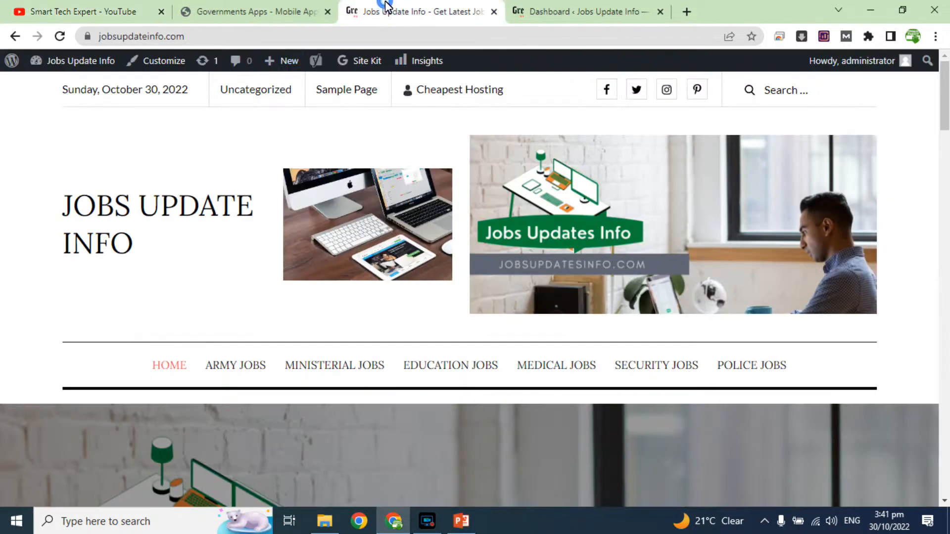
click(111, 10)
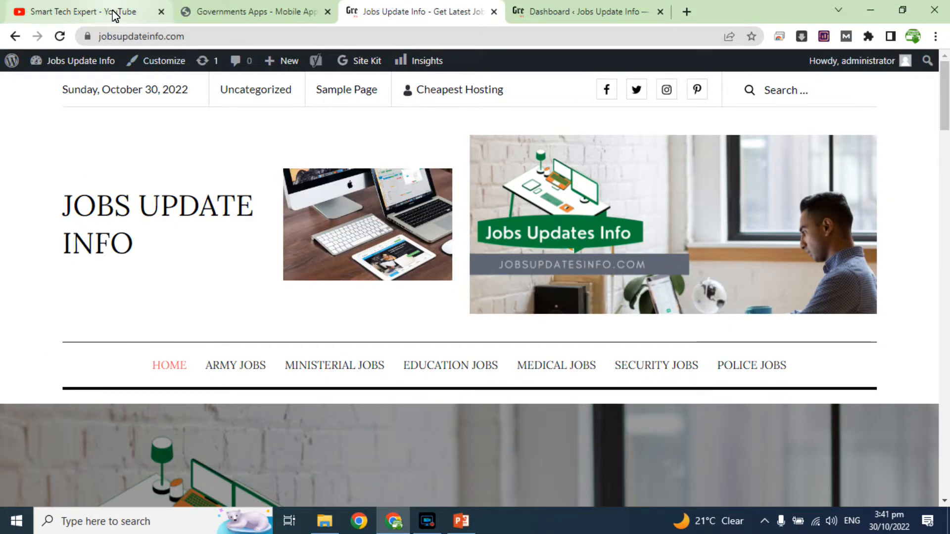
scroll(568, 239, down, 3)
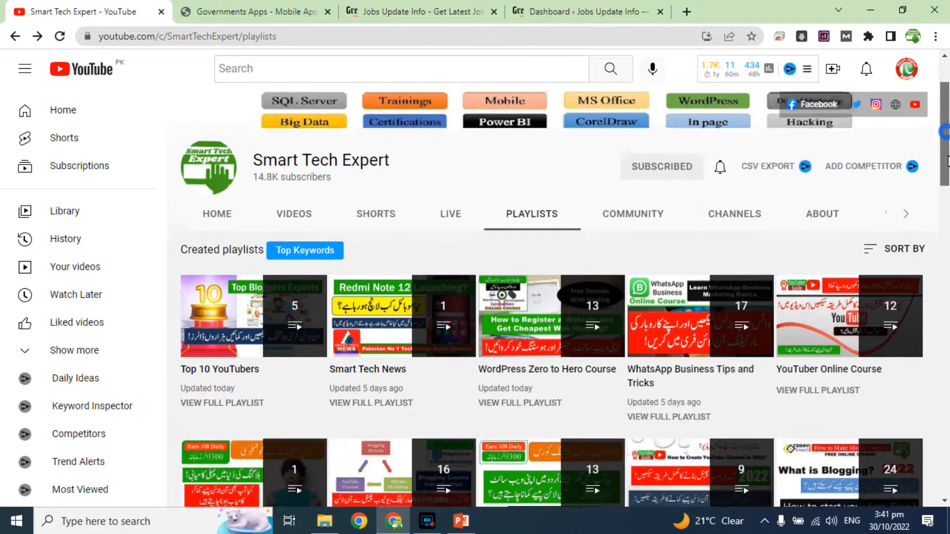
click(528, 360)
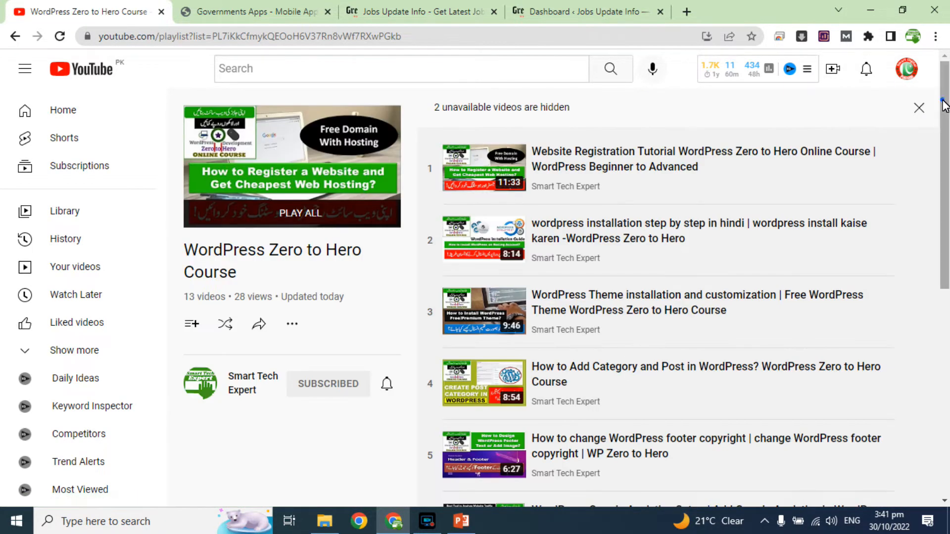
drag(945, 106, 945, 312)
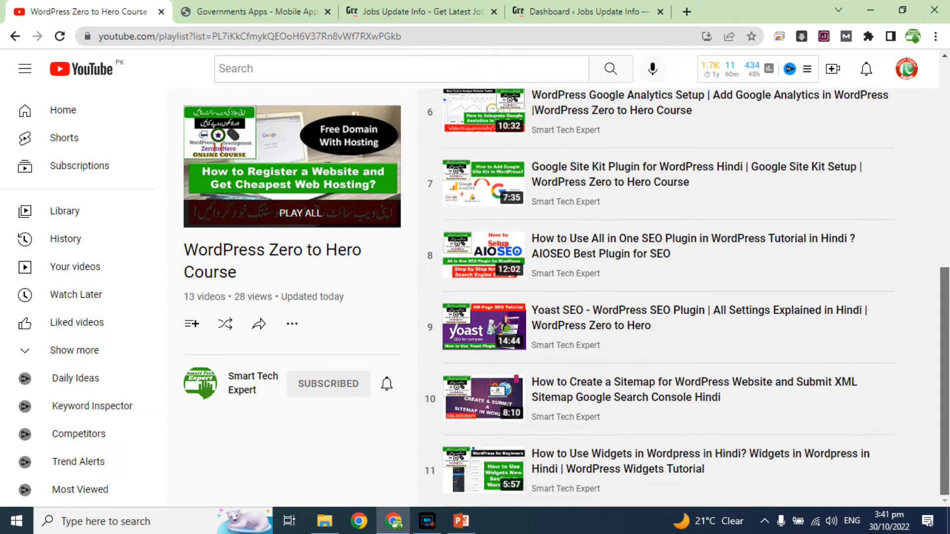
click(14, 36)
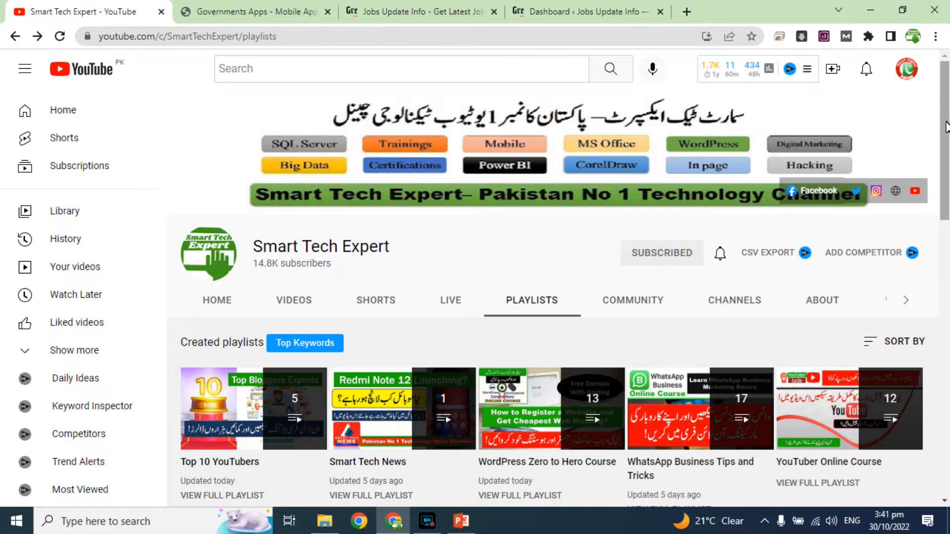
drag(946, 128, 942, 205)
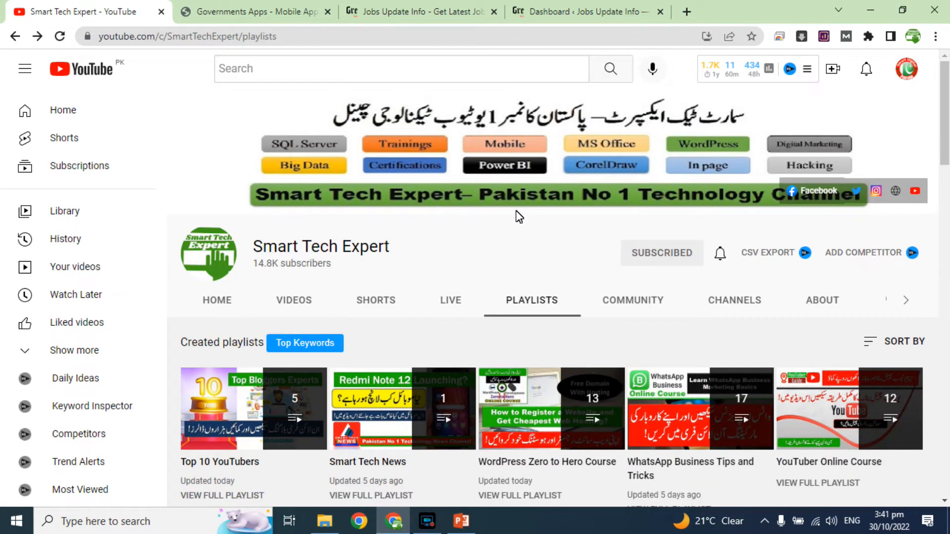
View the National Logistics Cell – NLC Jobs 2022 post on jobsupdateinfo.com and return to the site's home page
click(459, 7)
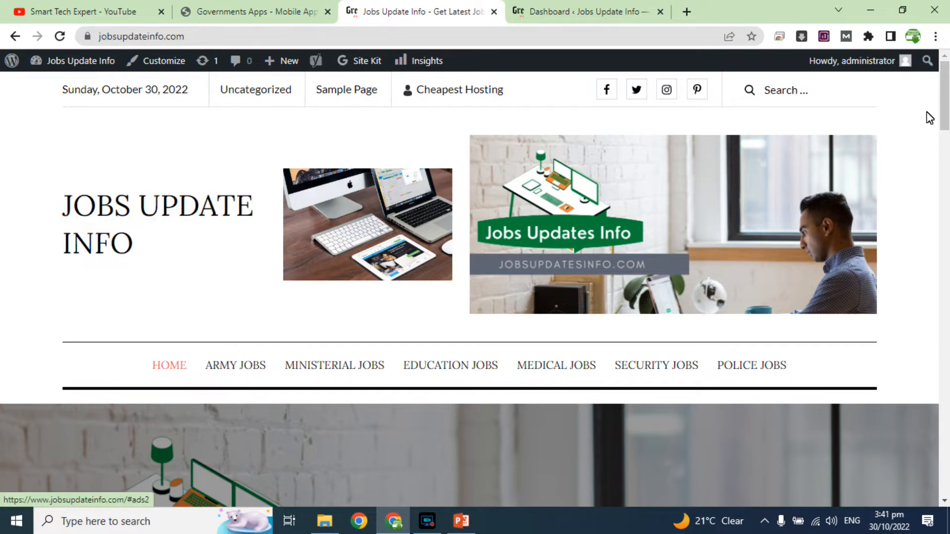
drag(944, 92, 947, 204)
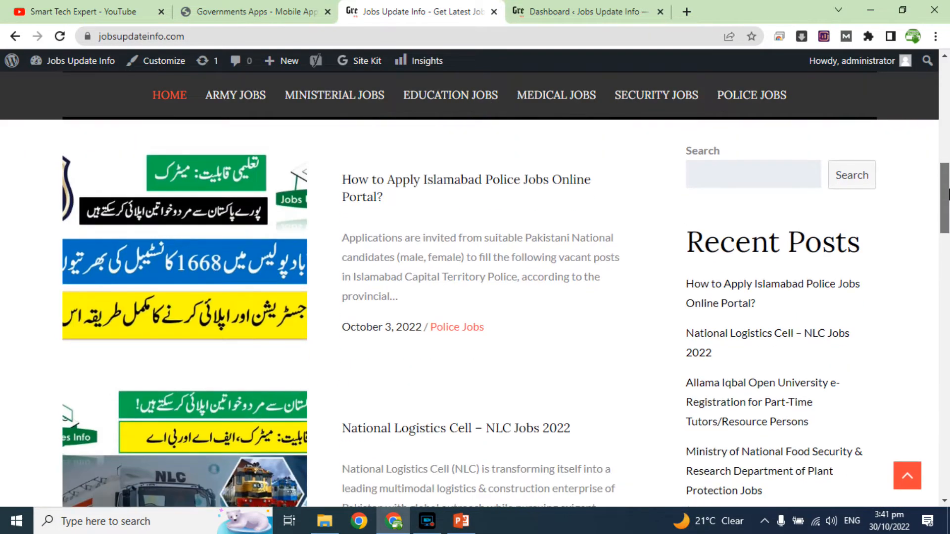
click(398, 429)
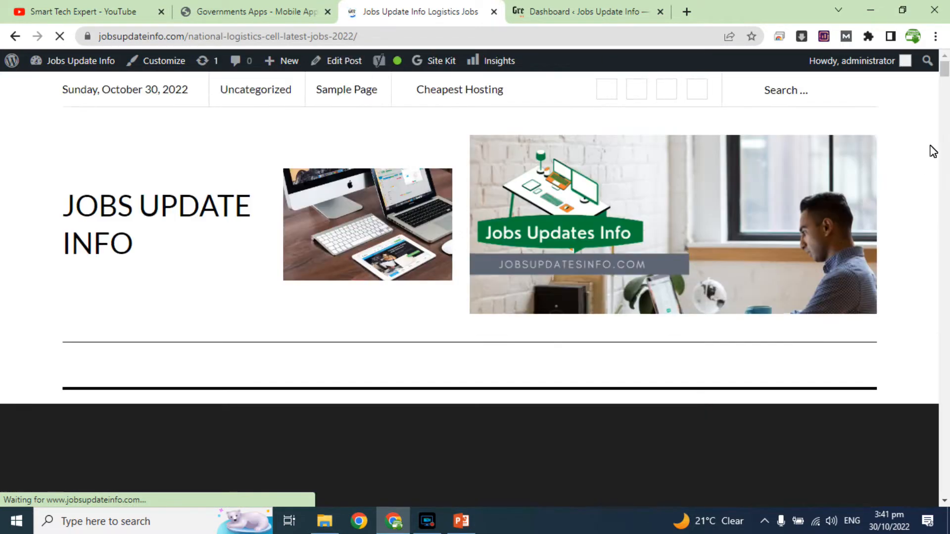
mouse_move(945, 75)
mouse_down()
mouse_move(945, 425)
mouse_move(947, 81)
mouse_up()
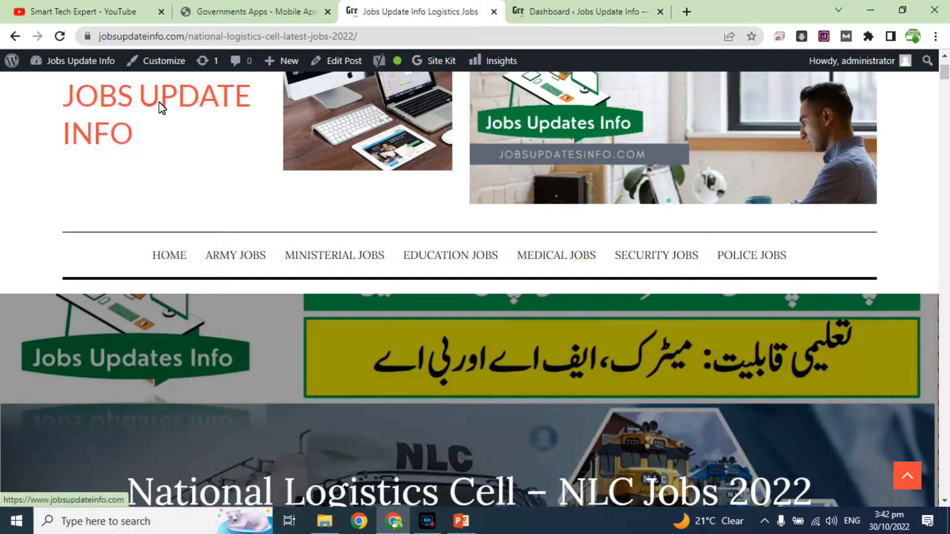
click(15, 36)
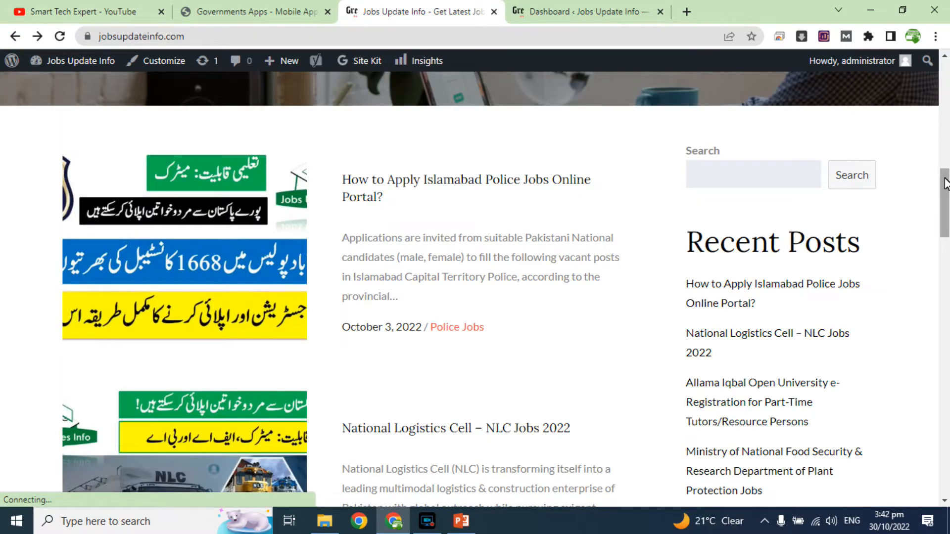
Open the Allama Iqbal Open University e-Registration post and examine its content through to the end of the article
drag(947, 190, 947, 232)
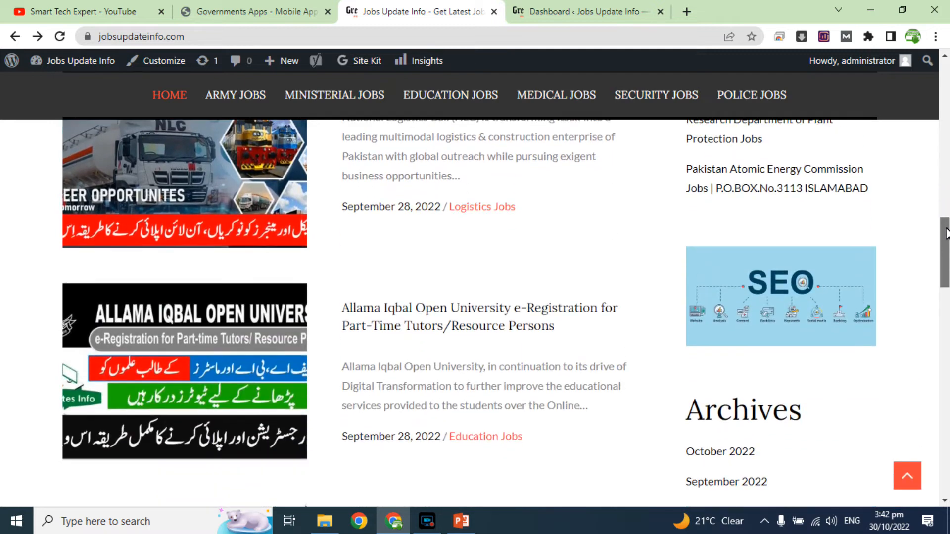
click(503, 311)
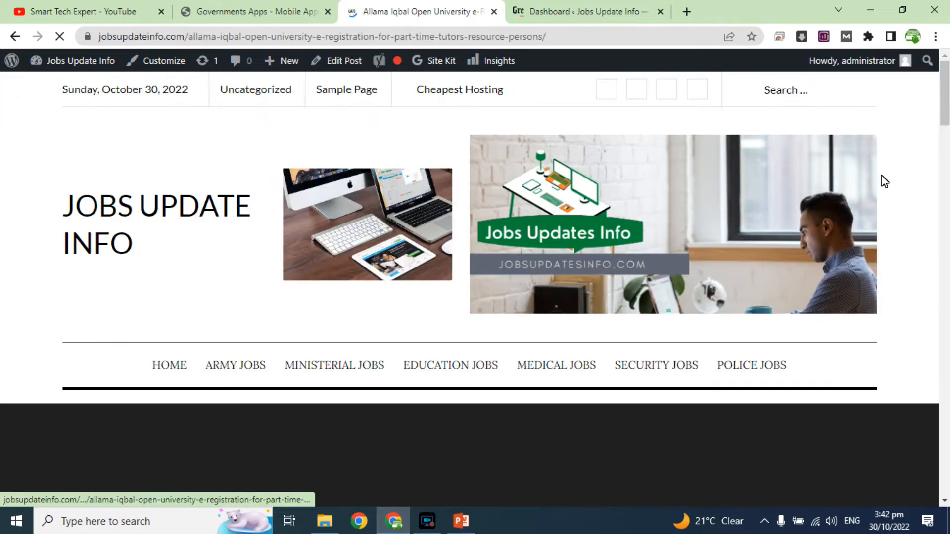
scroll(942, 84, down, 7)
scroll(942, 84, down, 20)
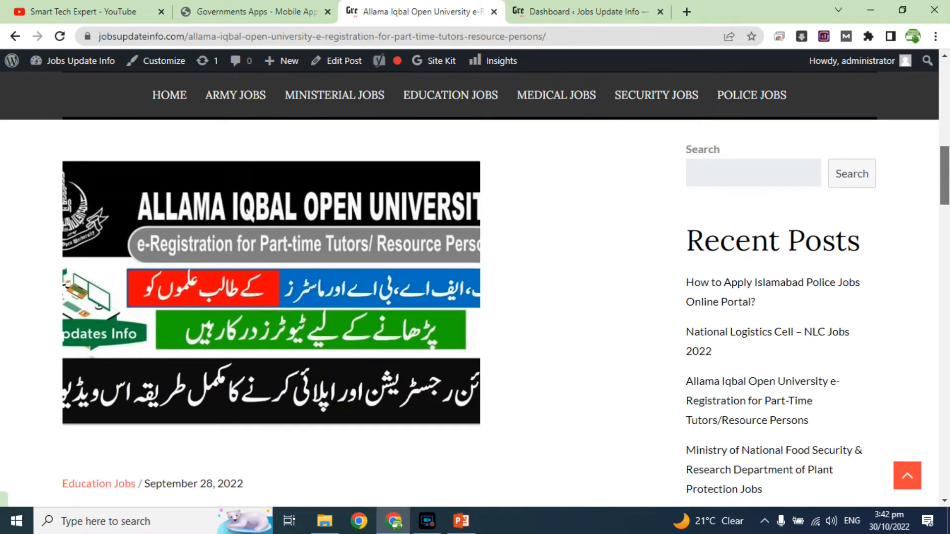
scroll(425, 230, up, 10)
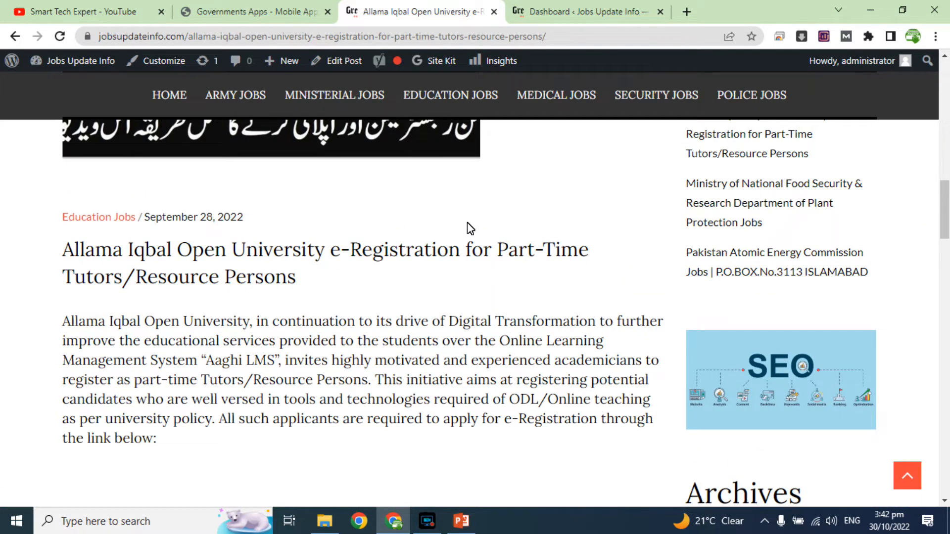
drag(946, 195, 946, 328)
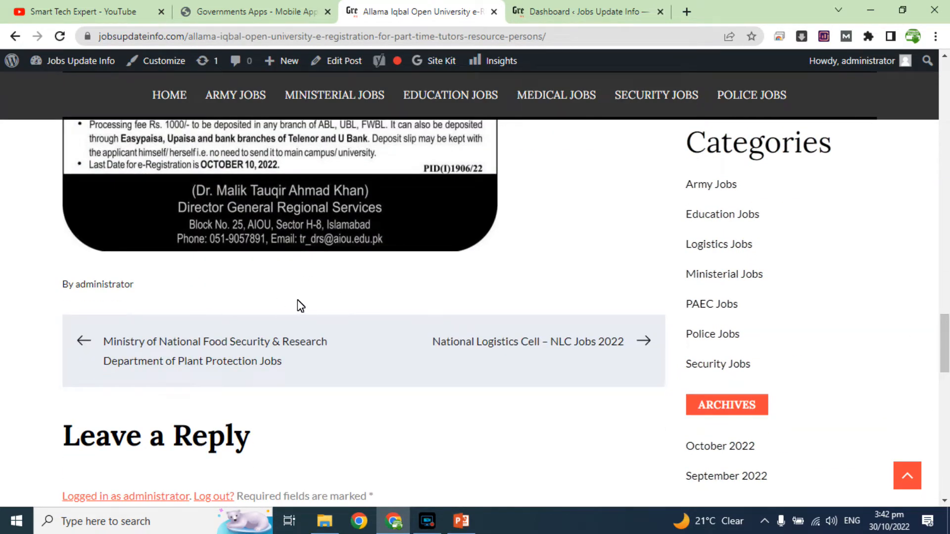
Open the Add Plugins page in the WordPress dashboard and search for "social media"
click(554, 9)
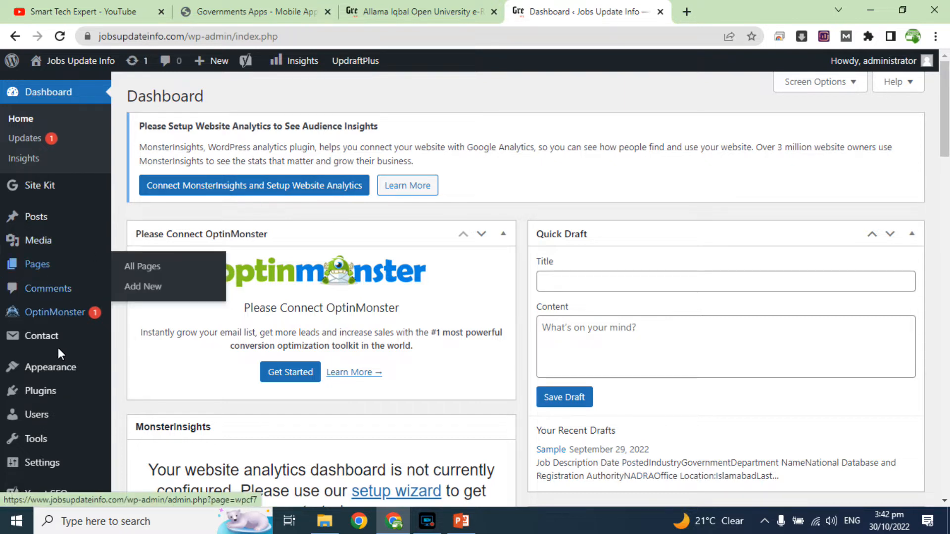
mouse_move(41, 393)
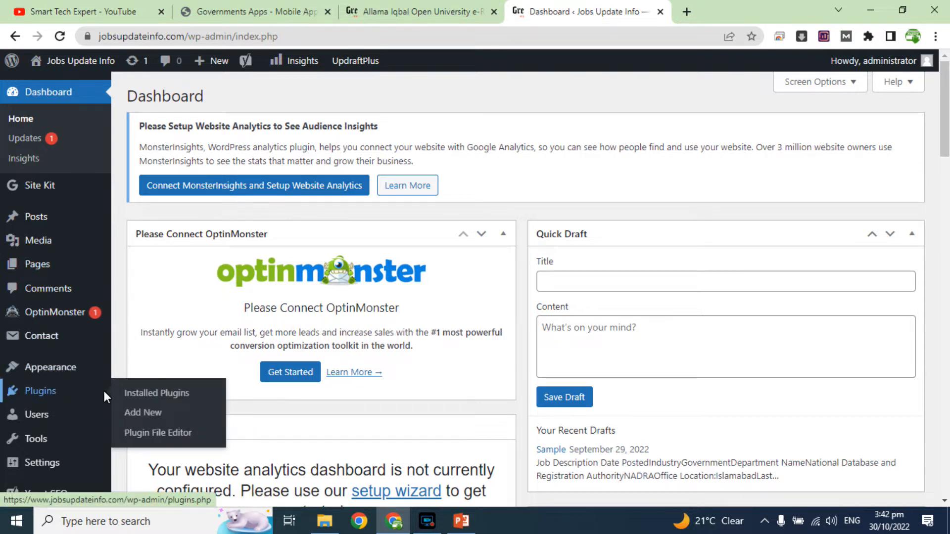
click(138, 412)
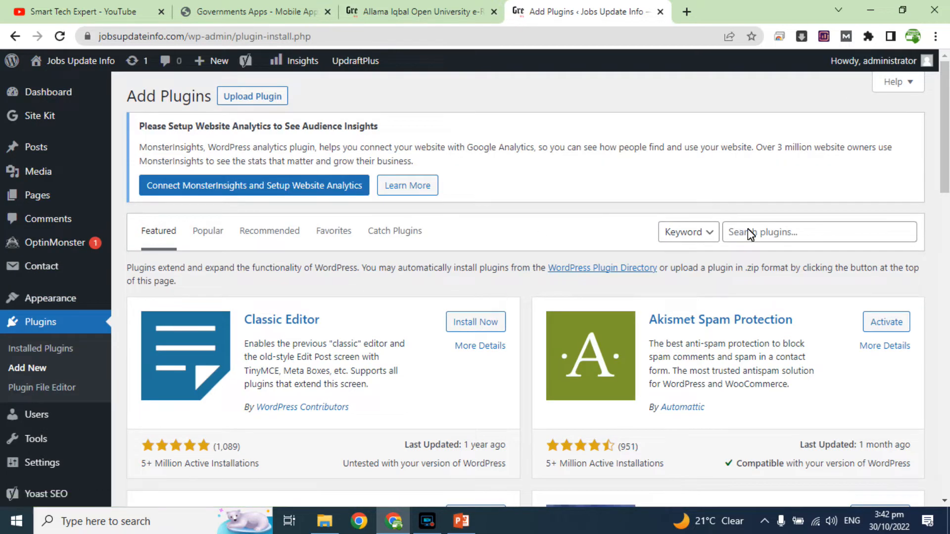
click(750, 233)
text(social media)
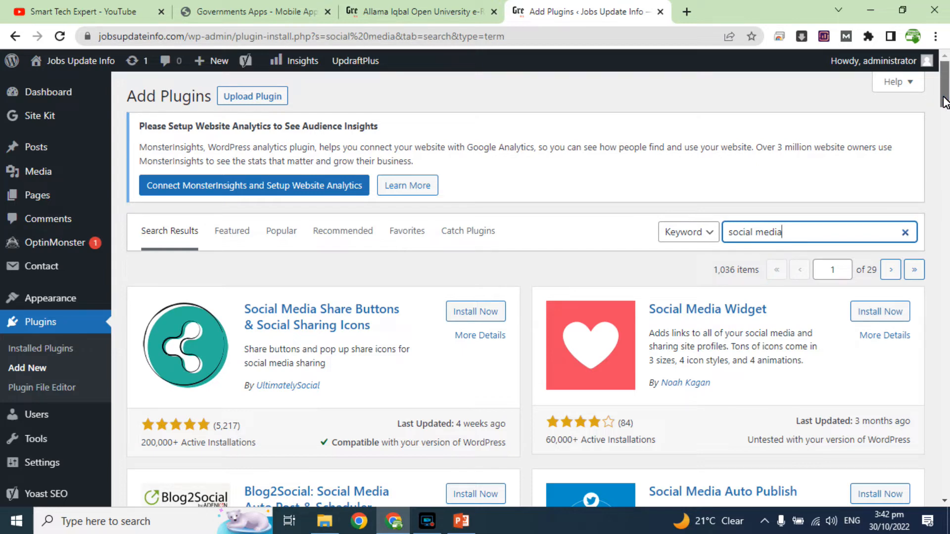
Check the review count, active installations, last update and WordPress compatibility of Social Media Share Buttons & Social Sharing Icons
drag(944, 104, 945, 112)
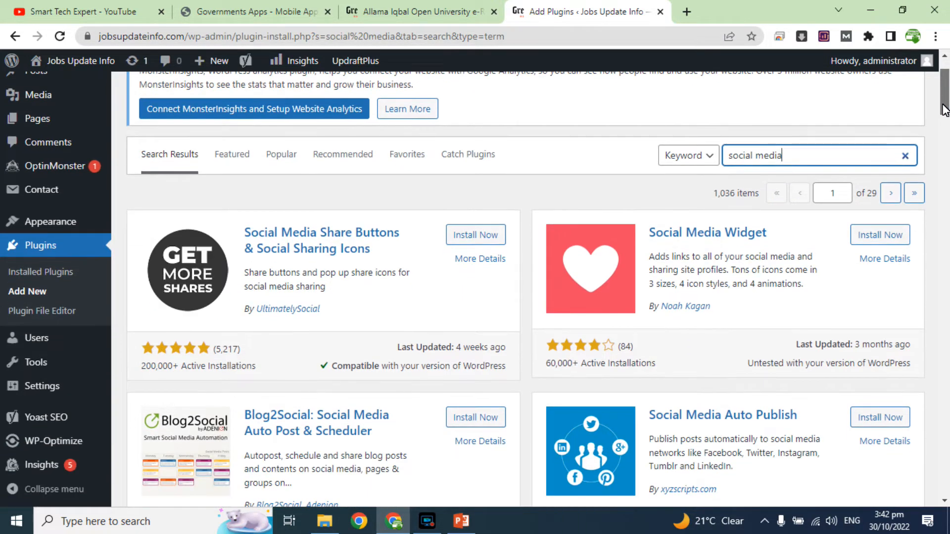
click(222, 352)
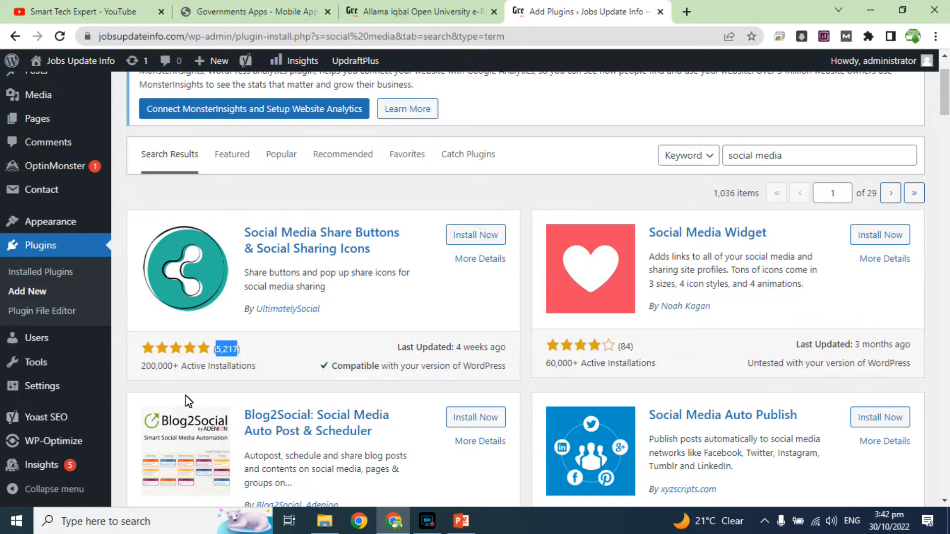
triple_click(192, 367)
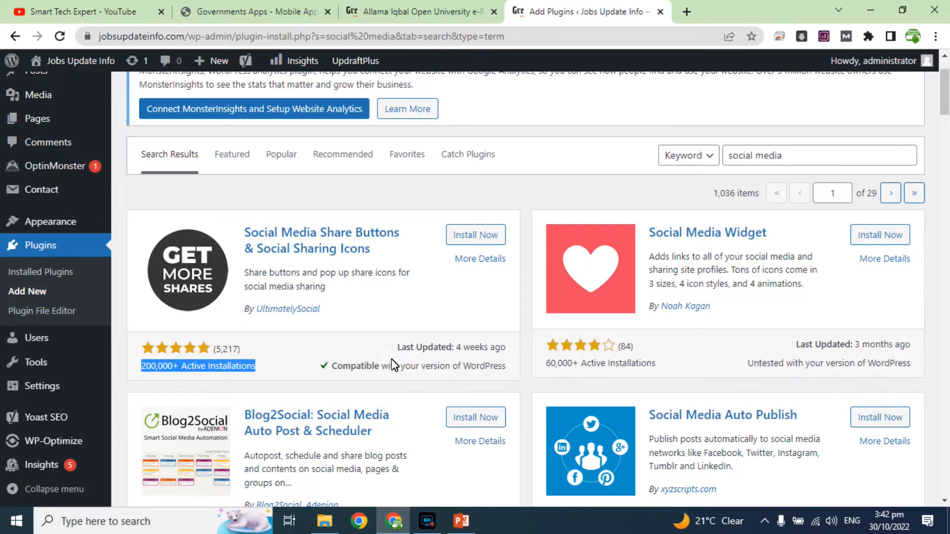
triple_click(441, 351)
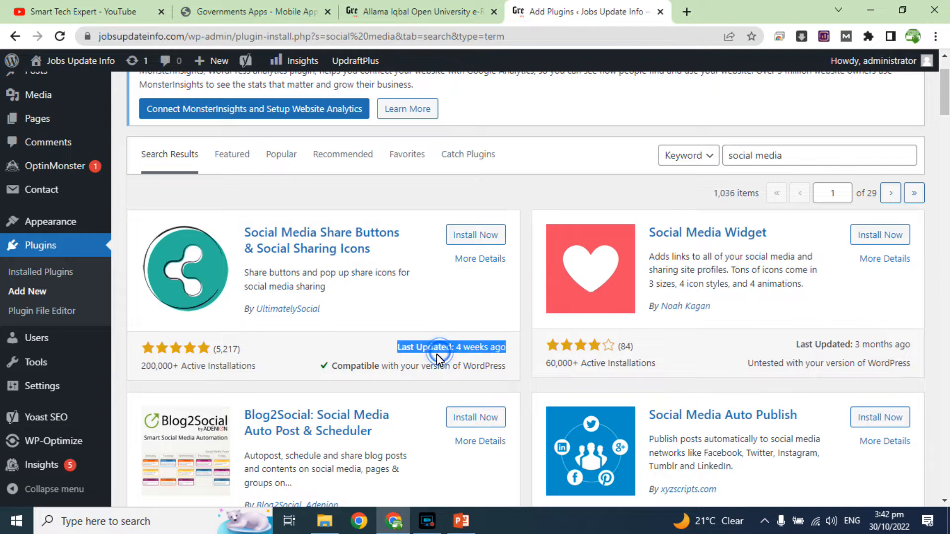
double_click(375, 371)
triple_click(374, 370)
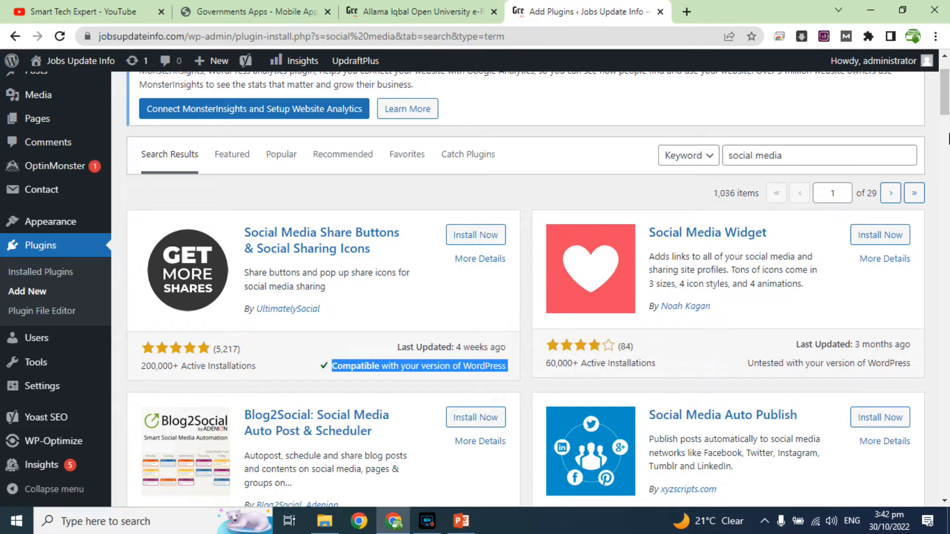
Browse the other search results and start installing the Social Media Share Buttons & Social Sharing Icons plugin
drag(945, 107, 945, 147)
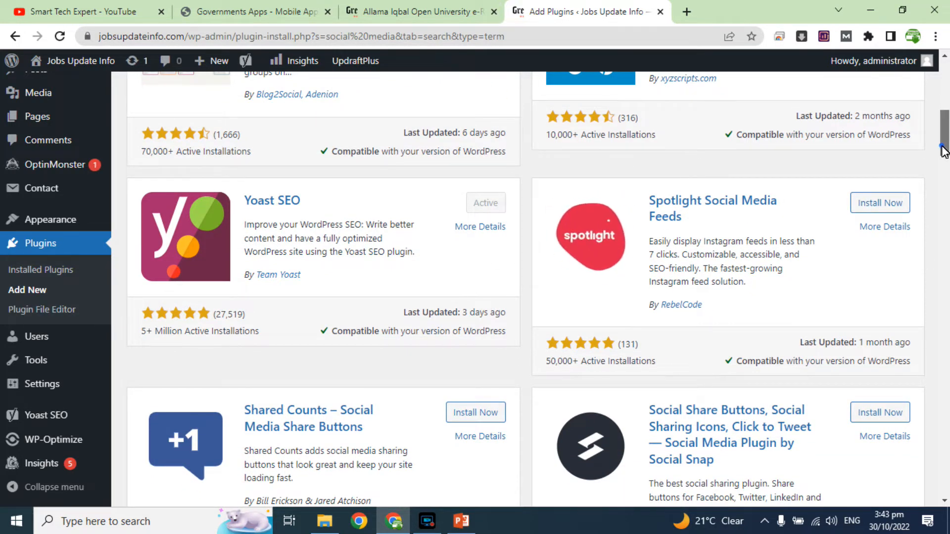
scroll(942, 150, up, 9)
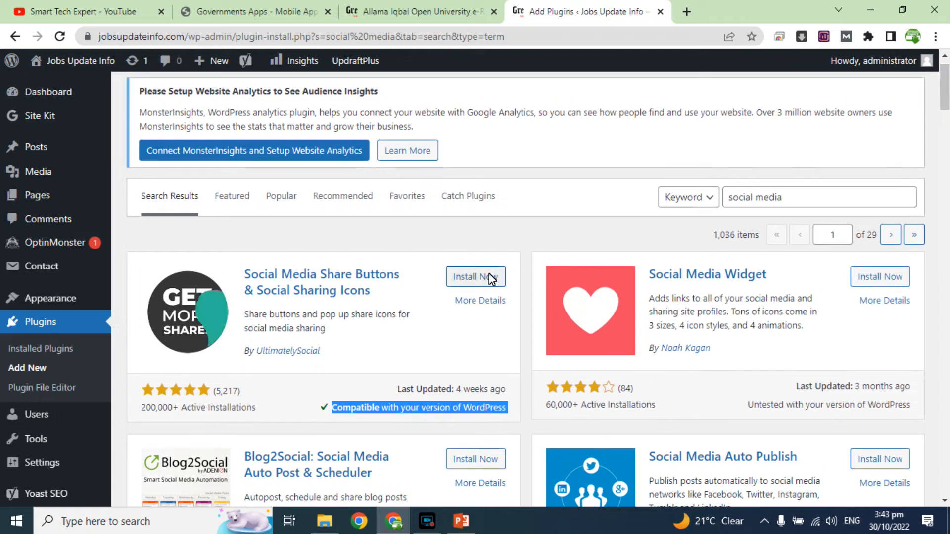
click(490, 277)
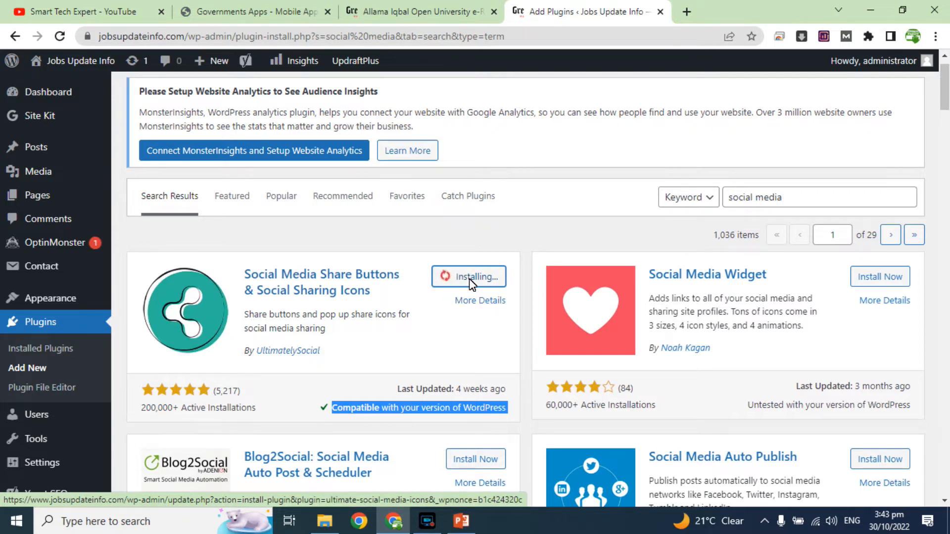
Open facebook.com/smarttechexpert in a new browser tab and return to the plugin search page
click(686, 12)
text(facebook.com/smarttechexpert)
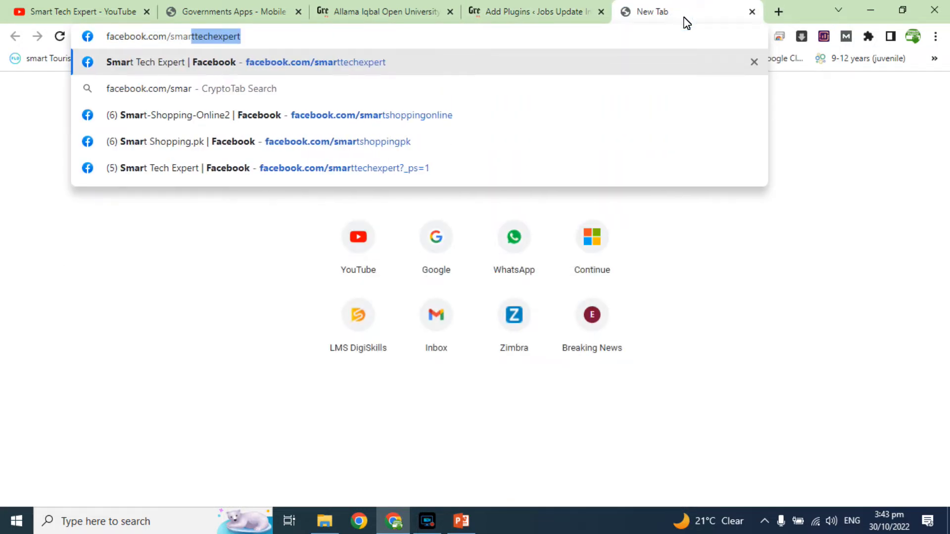
key(Return)
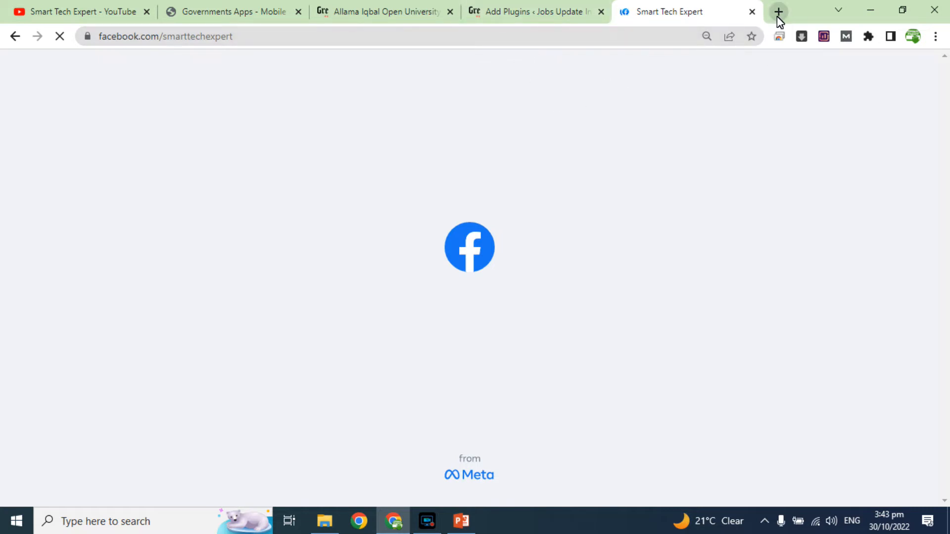
click(81, 5)
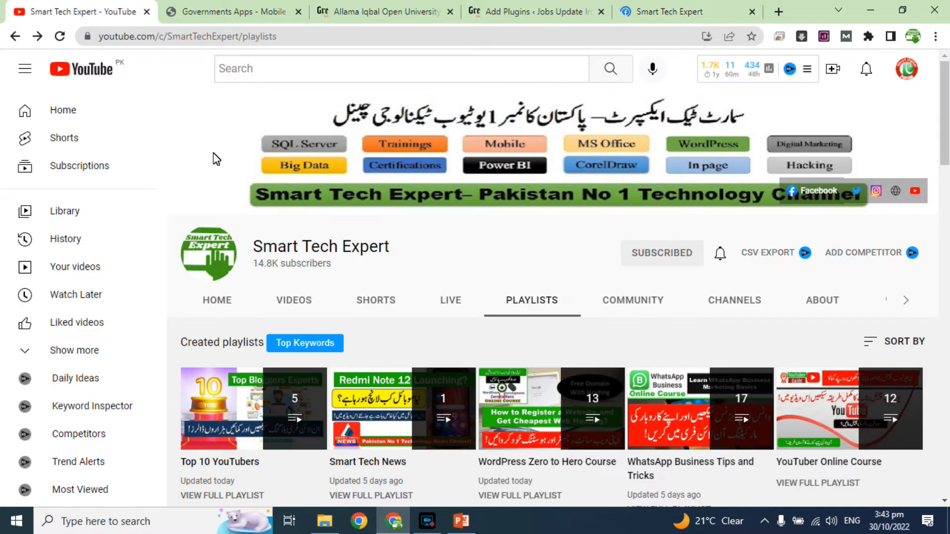
click(537, 10)
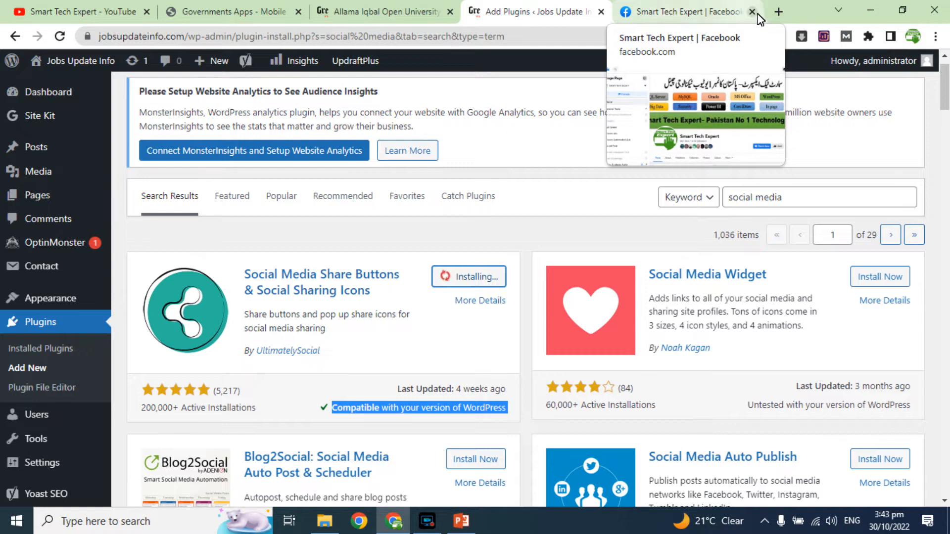
Open the Smart Tech Expert company page admin view on LinkedIn in another new browser tab
click(780, 10)
text(linkedin.com/feed/)
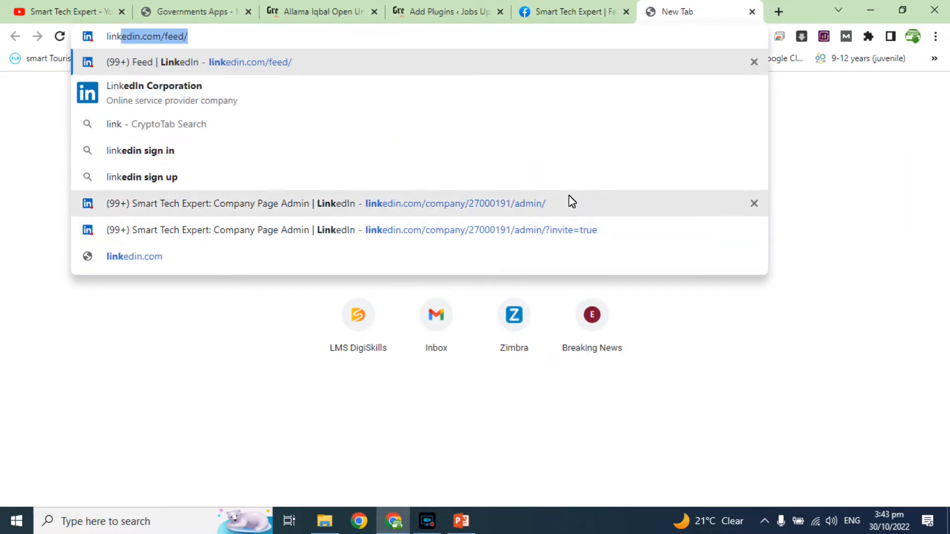
click(571, 202)
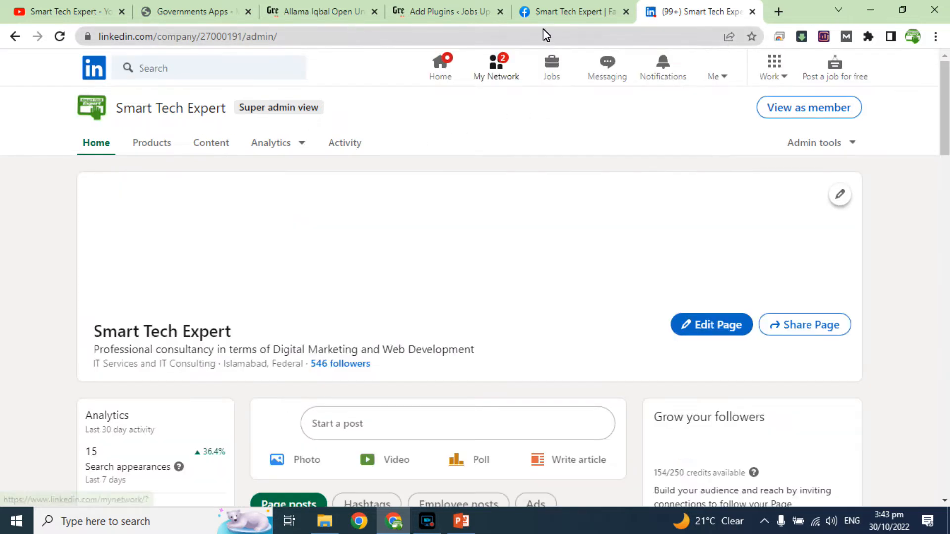
Activate the Social Media Share Buttons & Social Sharing Icons plugin and skip its security alerts and diagnostic tracking offer
click(561, 13)
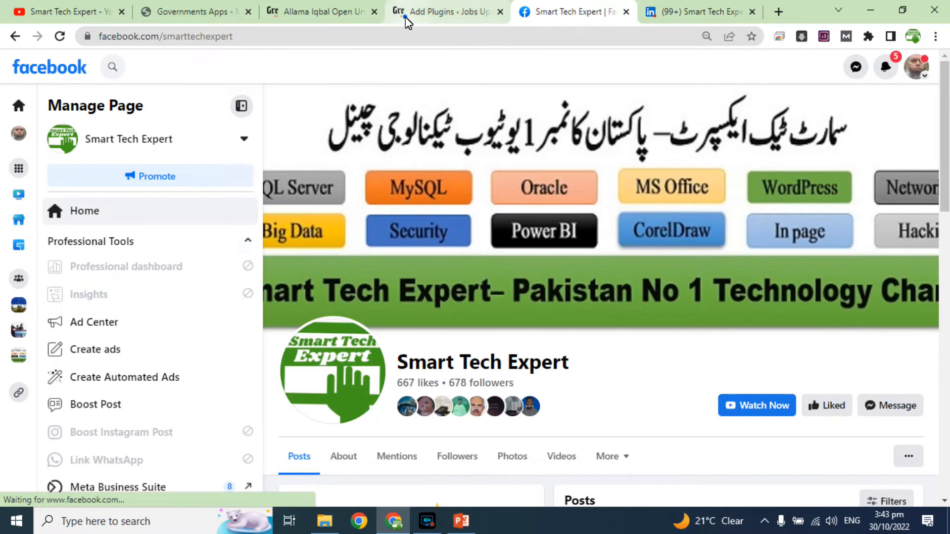
click(403, 12)
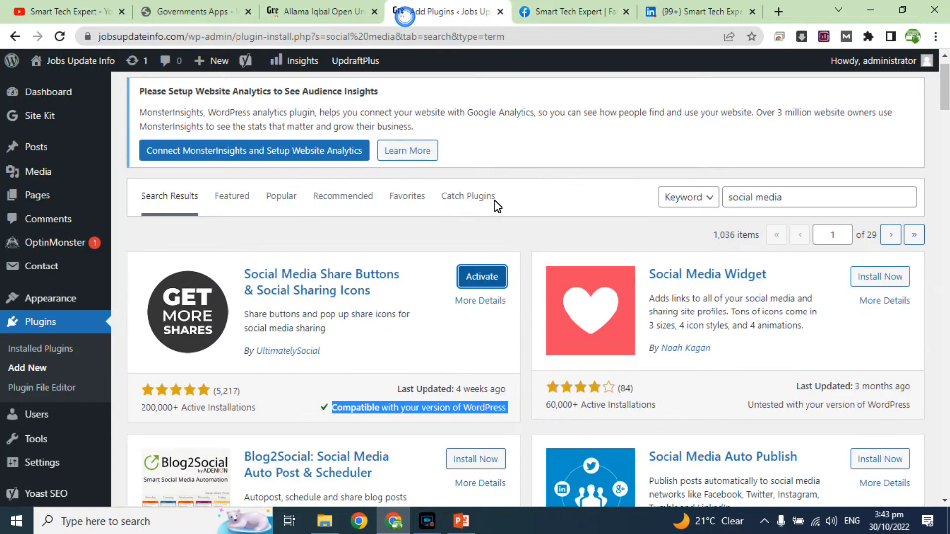
click(482, 283)
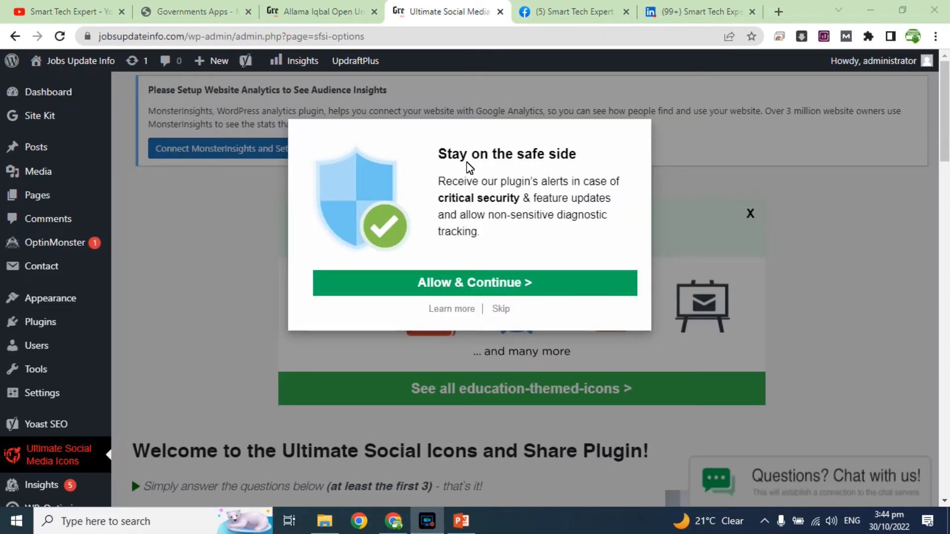
click(500, 309)
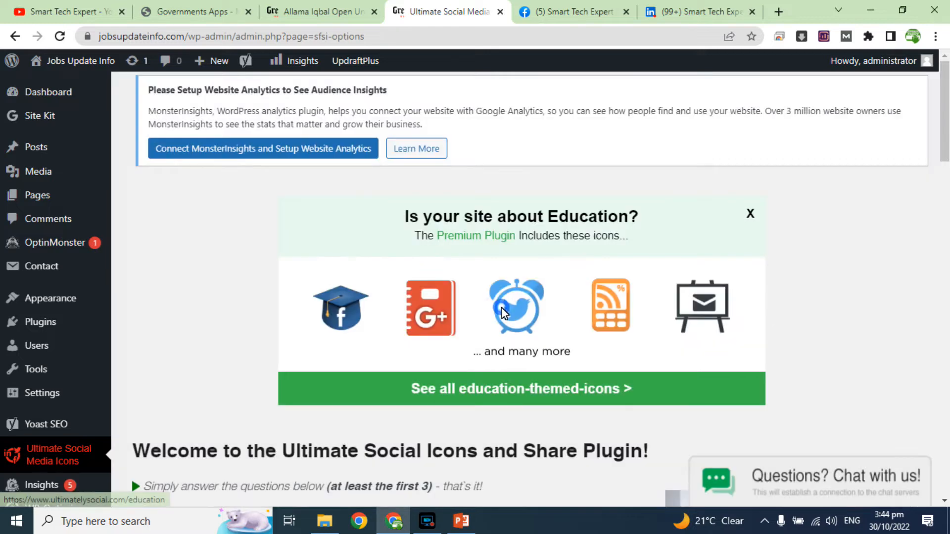
Deselect the RSS and Email icons in the plugin's question about which icons to show on the site
drag(946, 131, 943, 329)
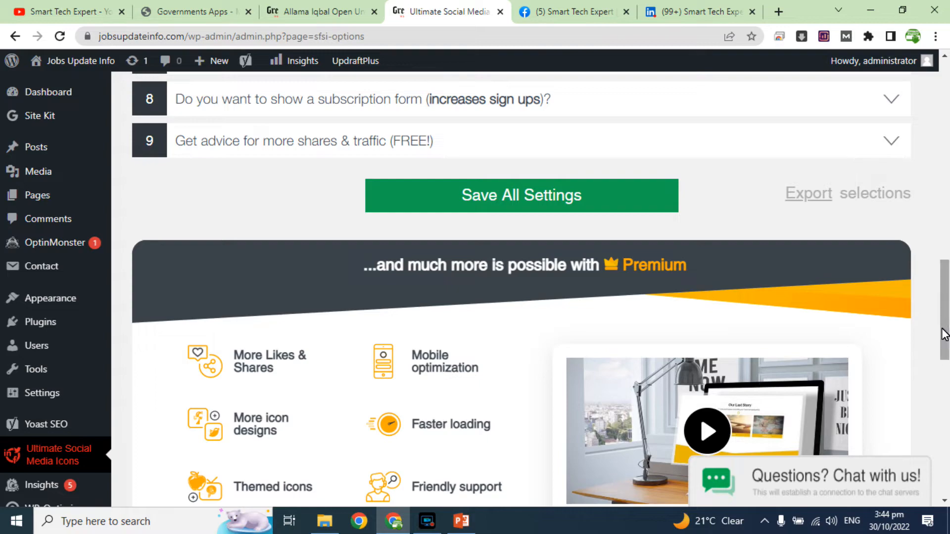
drag(945, 339, 947, 257)
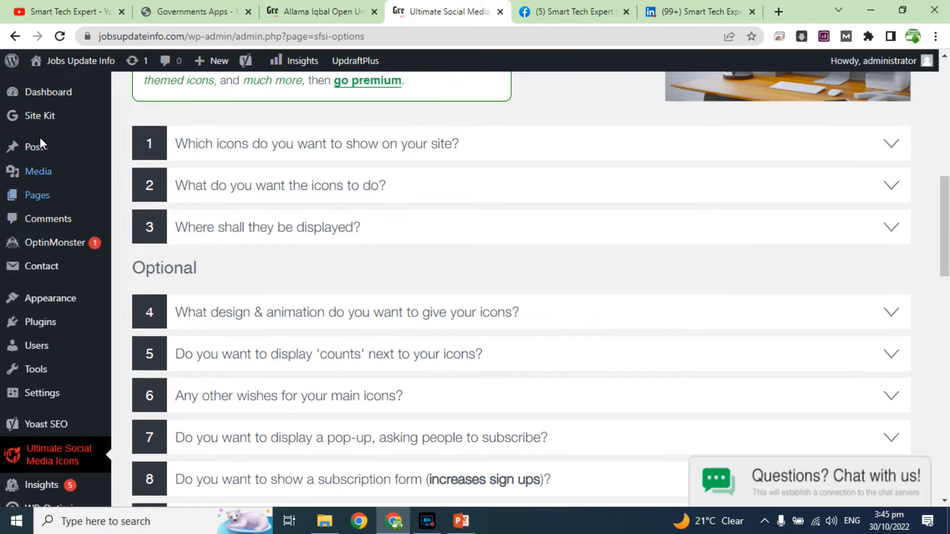
click(267, 157)
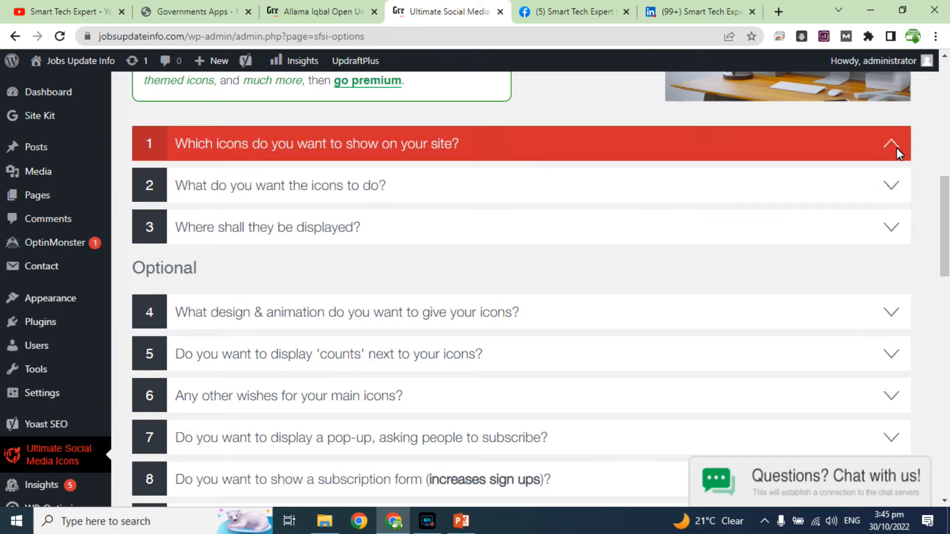
click(893, 146)
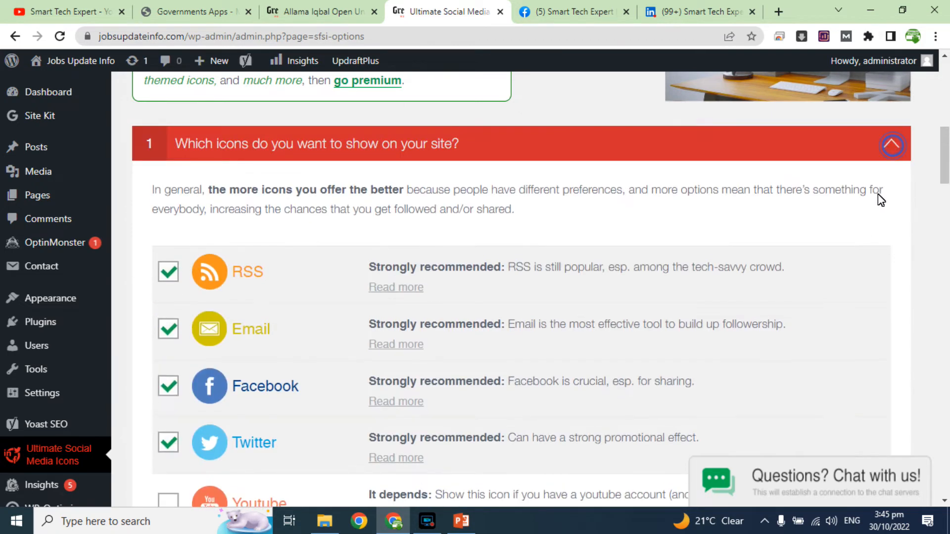
drag(942, 173, 942, 187)
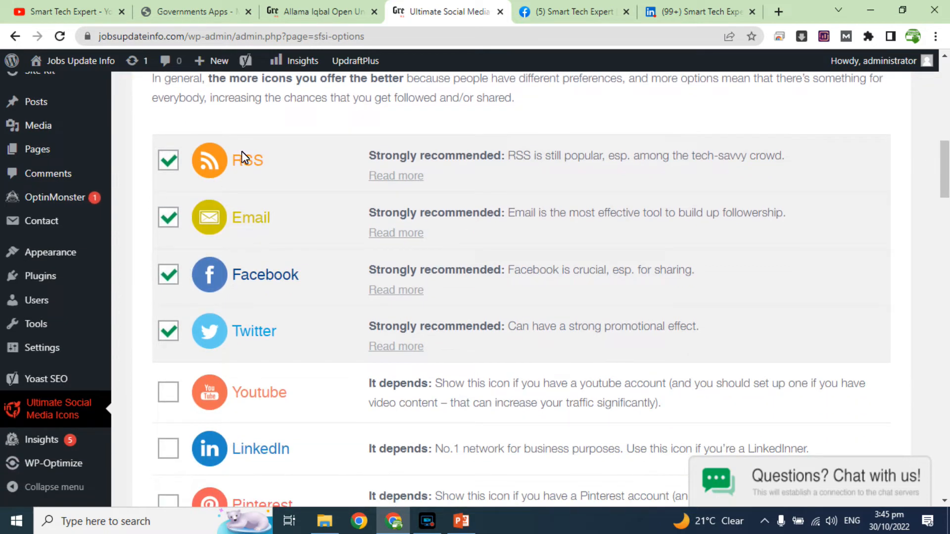
click(170, 160)
click(170, 217)
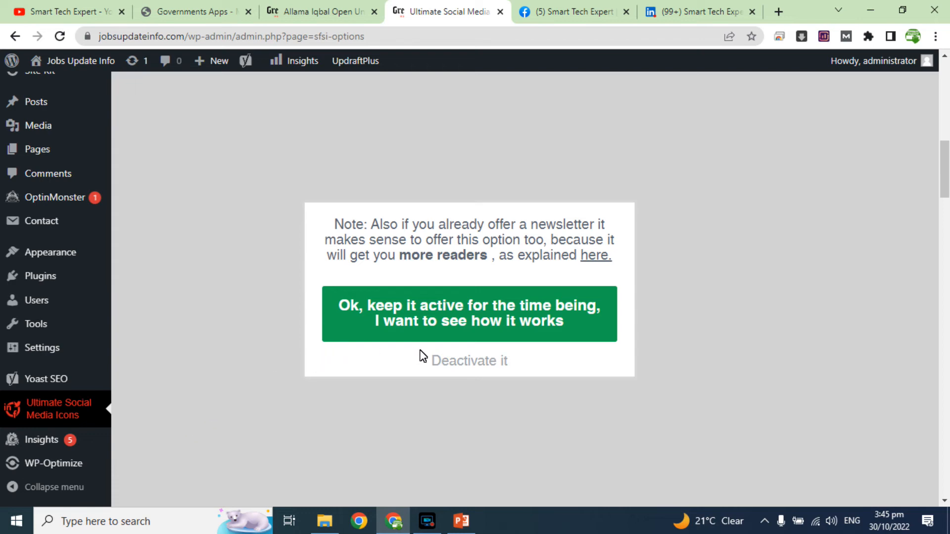
click(474, 306)
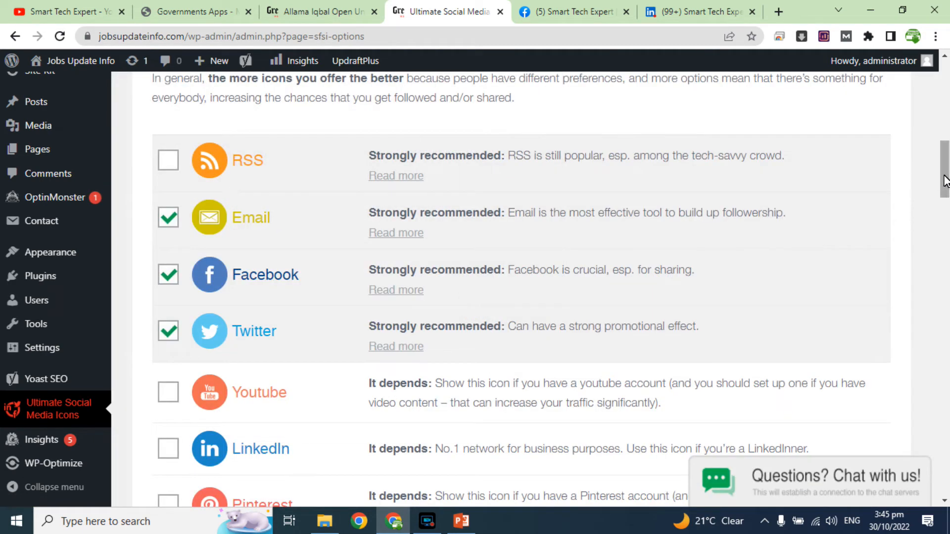
Enable the Youtube and LinkedIn icons for the site and save the icon selection
drag(944, 176, 946, 196)
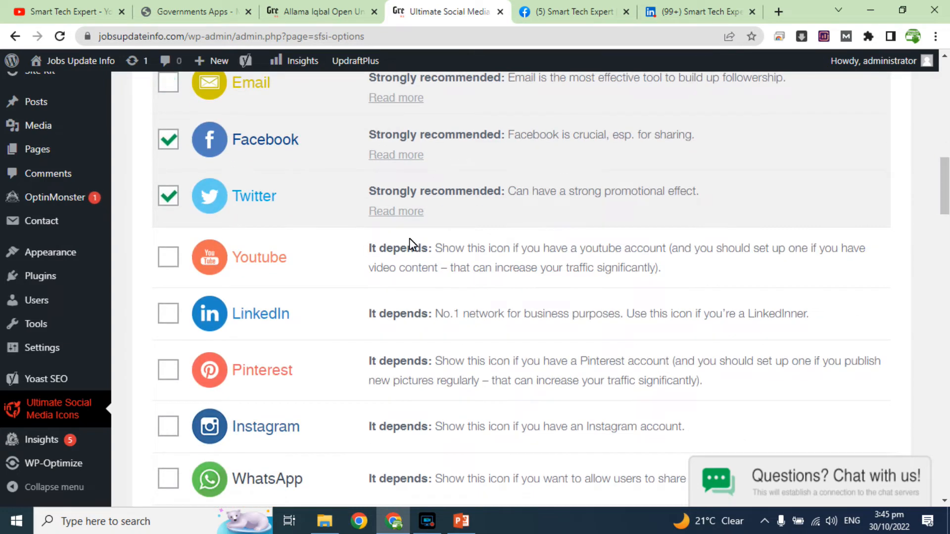
click(169, 255)
drag(945, 191, 945, 283)
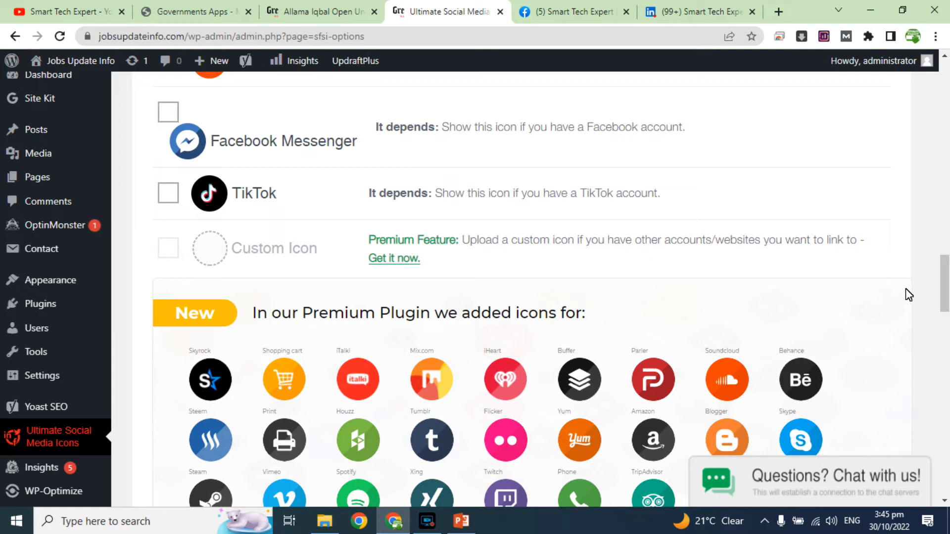
drag(944, 282, 945, 317)
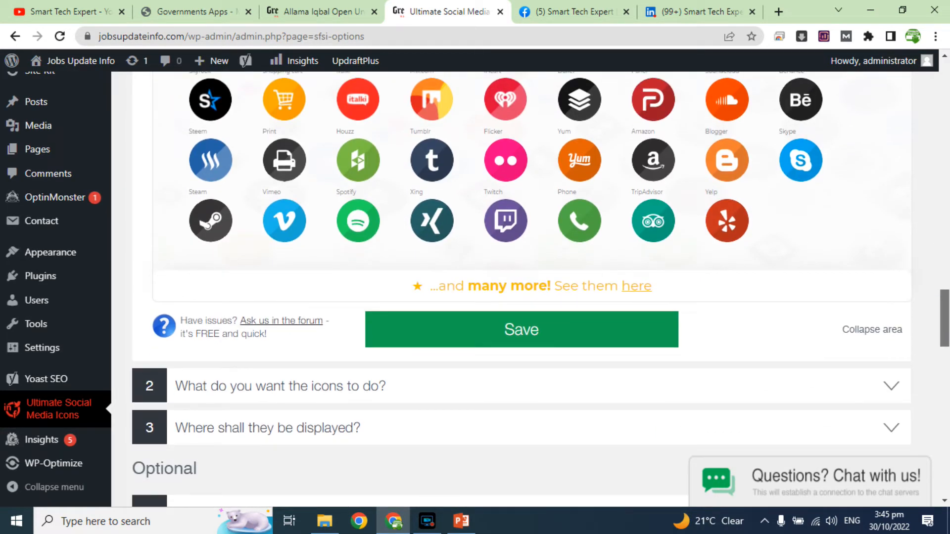
click(583, 335)
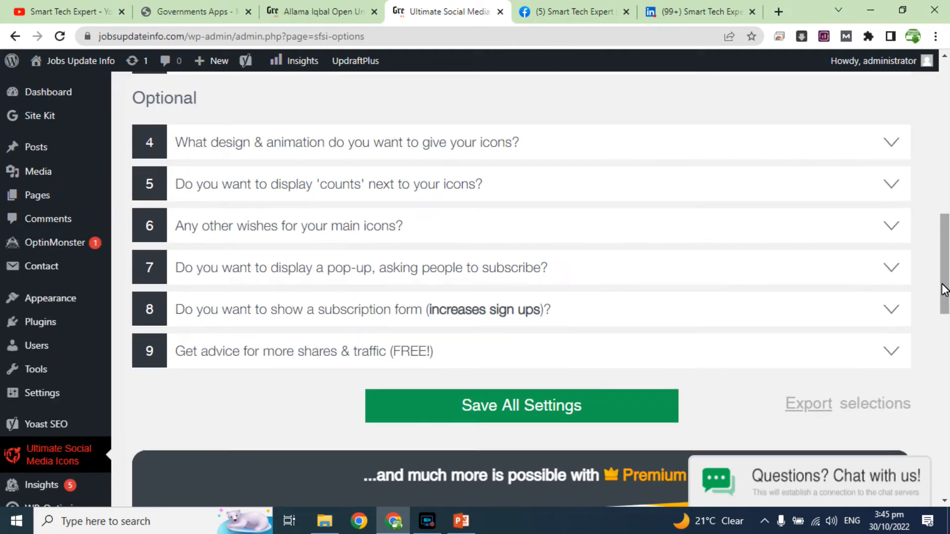
drag(944, 290, 942, 236)
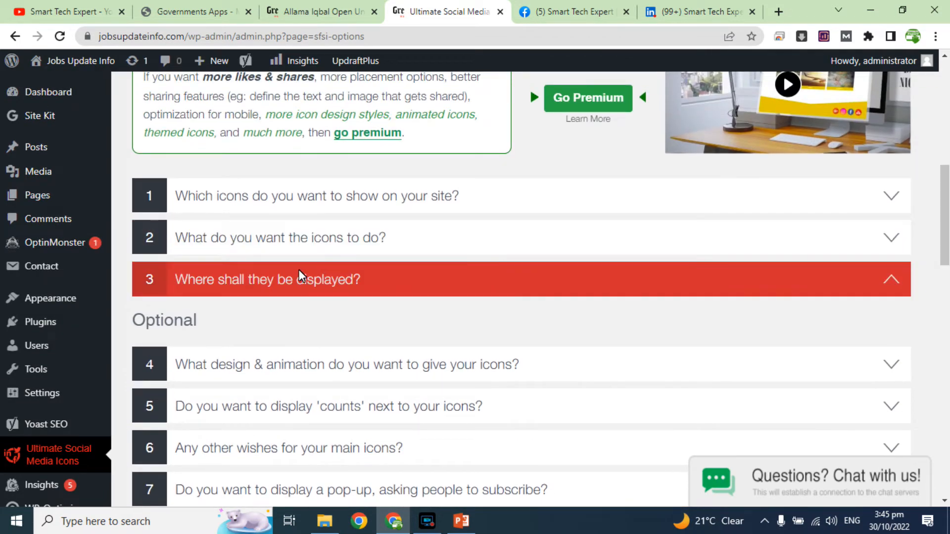
click(345, 235)
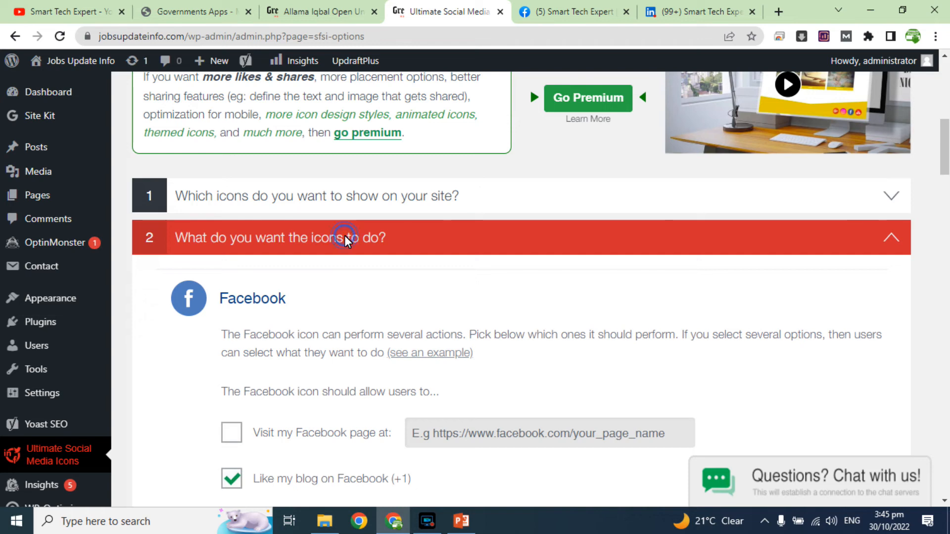
scroll(575, 289, down, 4)
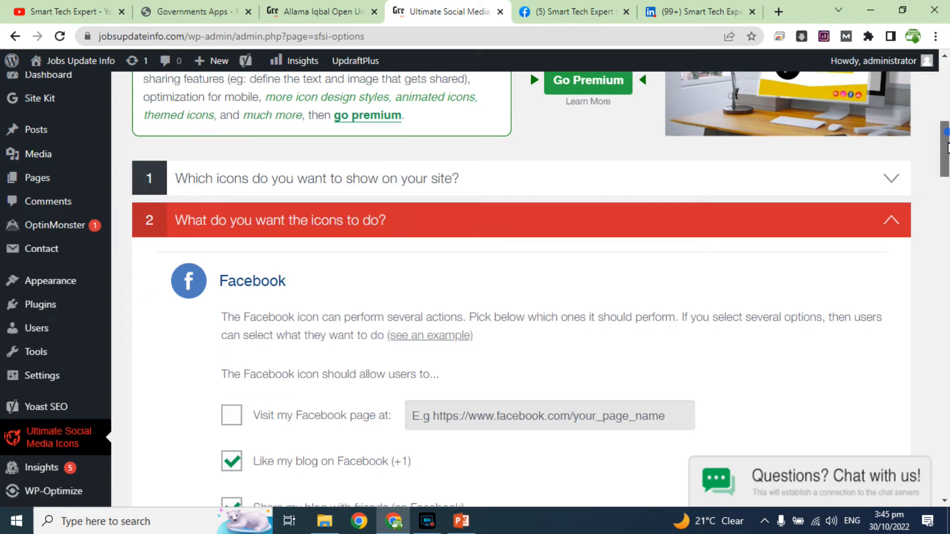
click(569, 233)
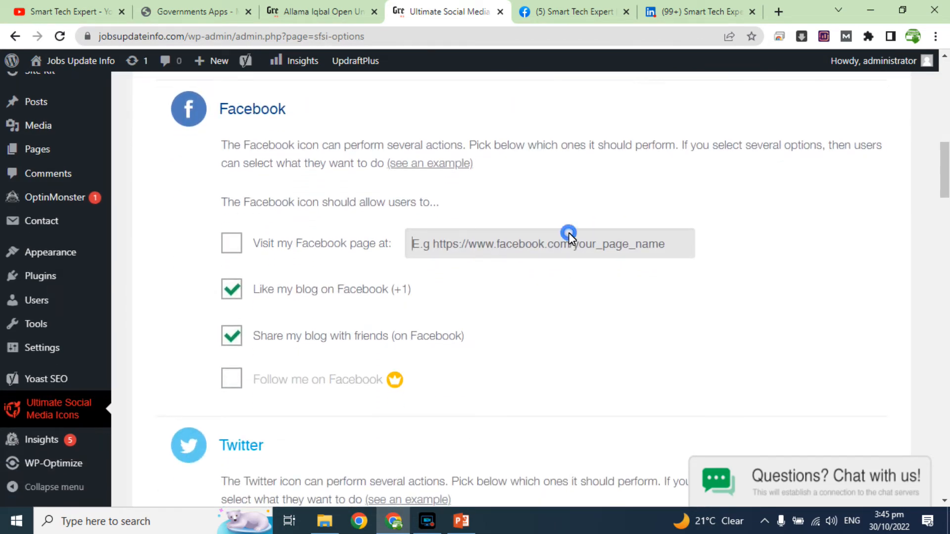
click(578, 11)
click(524, 36)
key(ctrl+c)
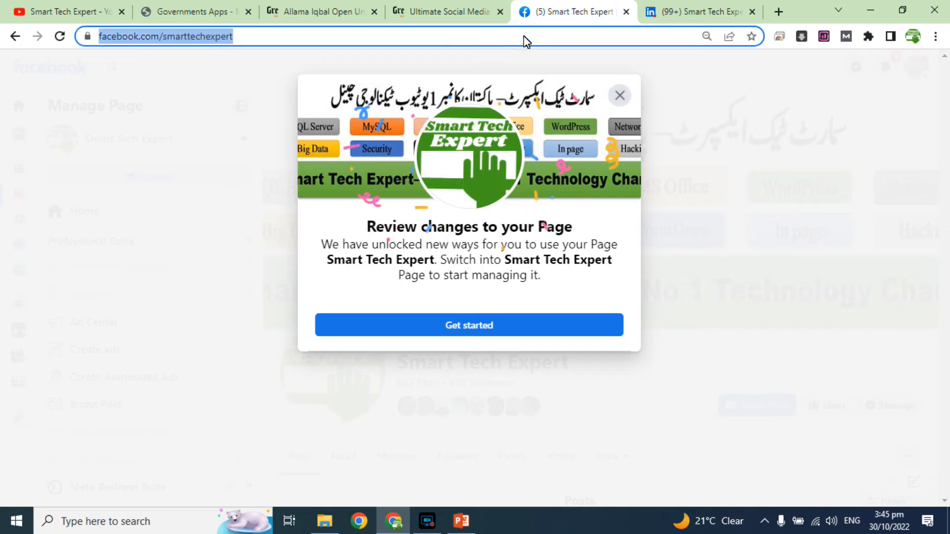
click(473, 4)
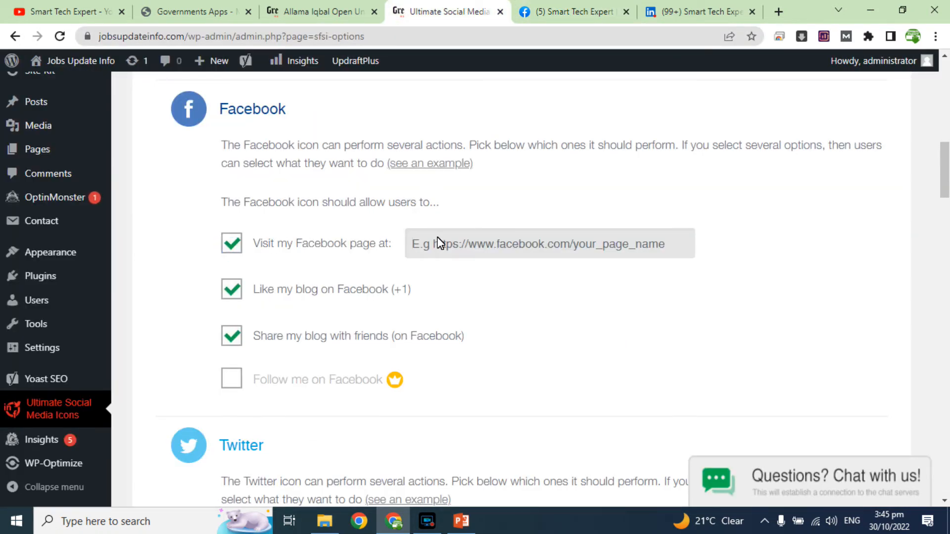
key(ctrl+v)
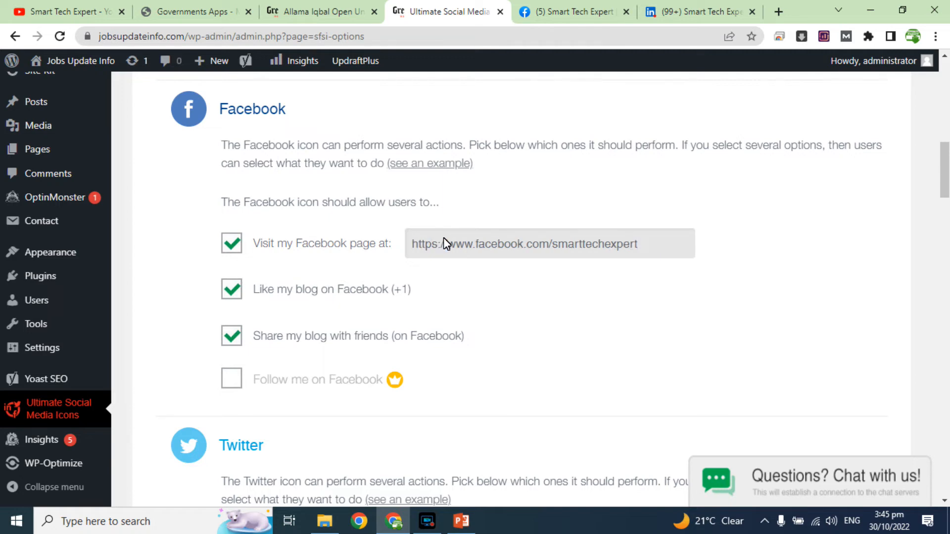
scroll(945, 225, down, 5)
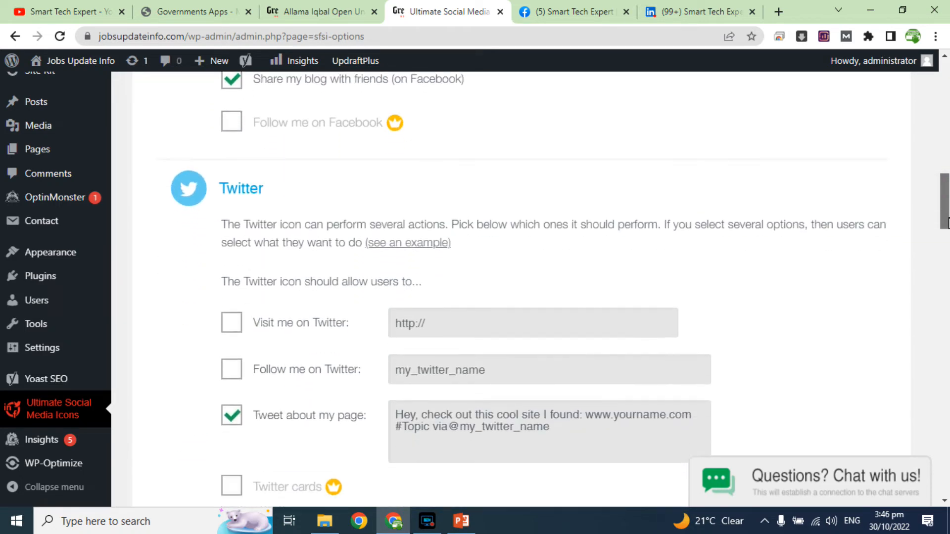
scroll(946, 225, down, 5)
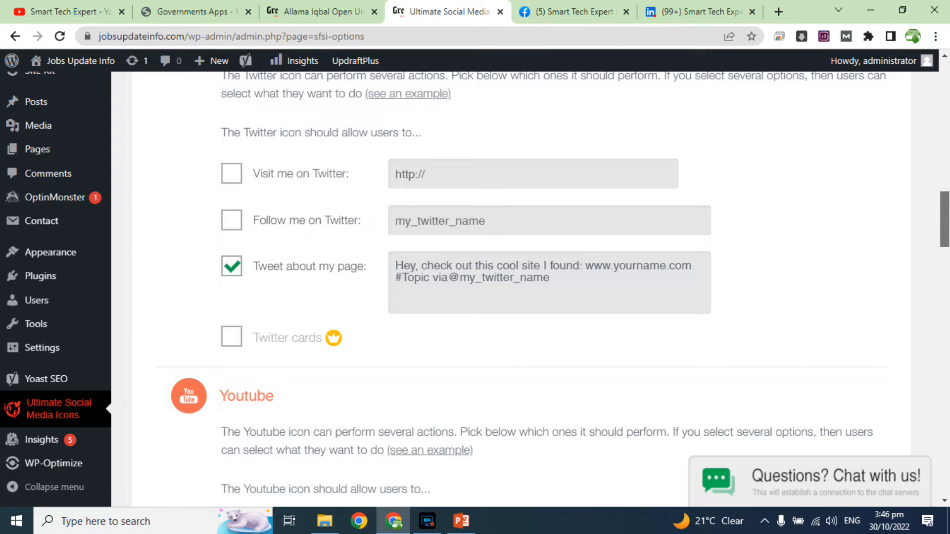
scroll(946, 225, down, 2)
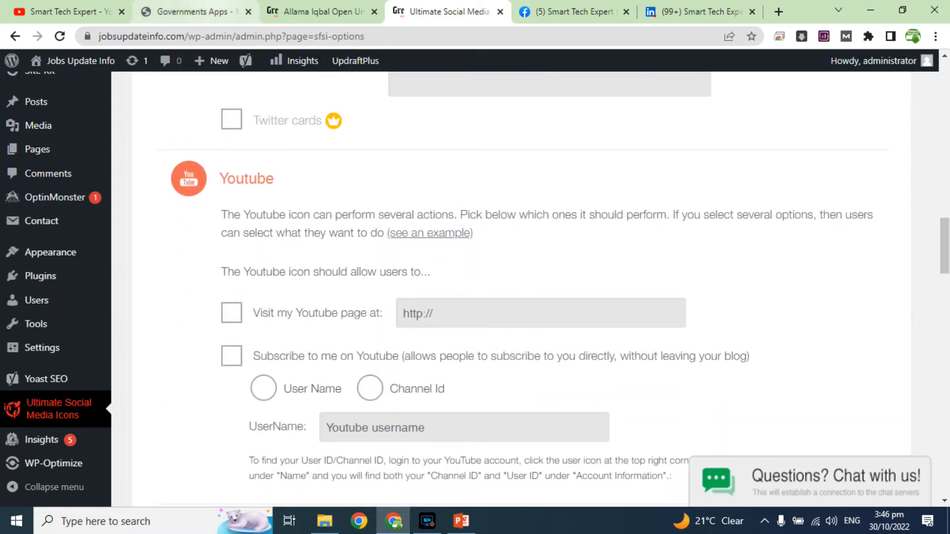
click(96, 6)
drag(243, 39, 73, 45)
key(ctrl+c)
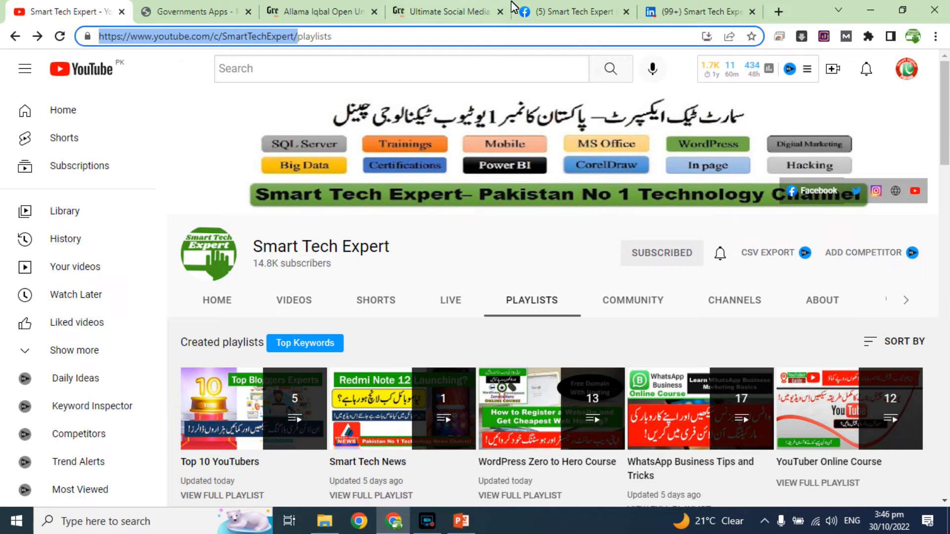
click(447, 8)
click(234, 314)
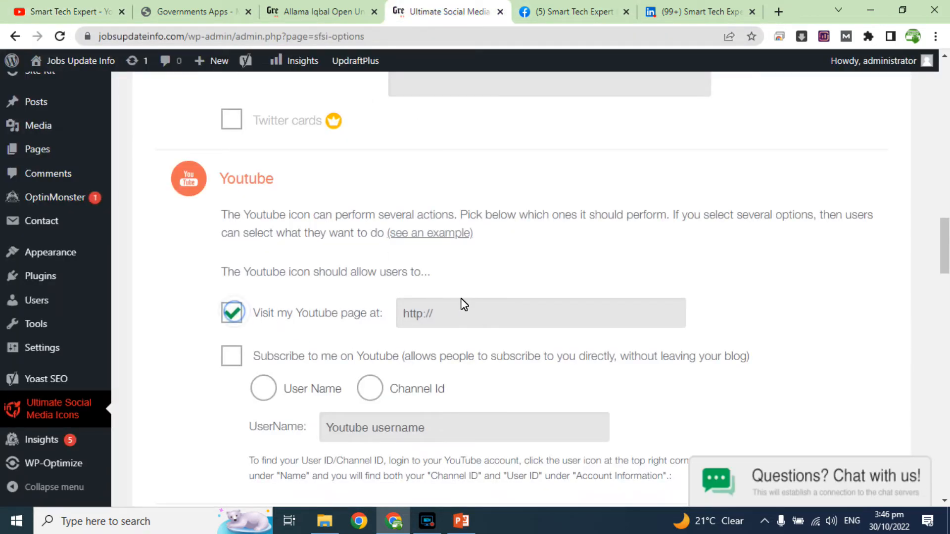
key(ctrl+v)
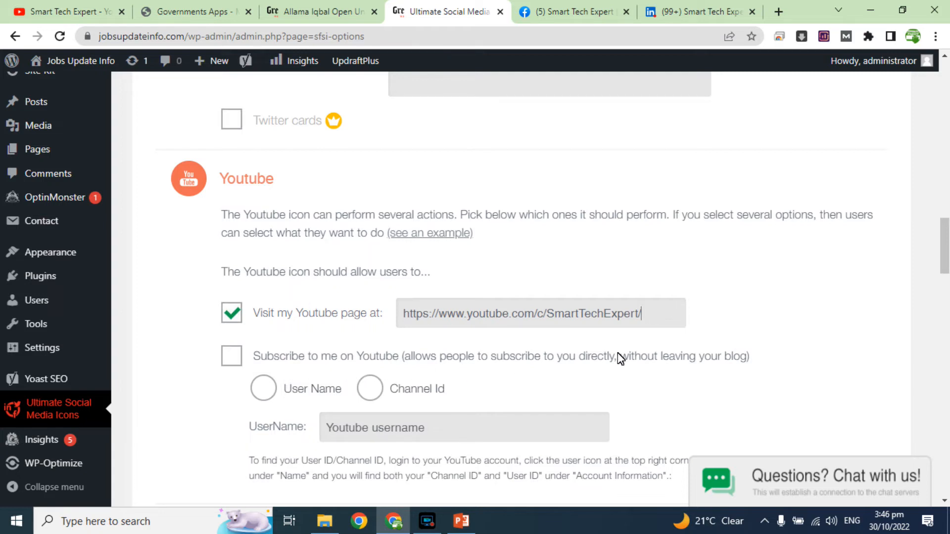
Choose User Name as the Youtube subscription identifier and enter SmartTechExpert, trimmed from the copied channel address
scroll(945, 239, down, 2)
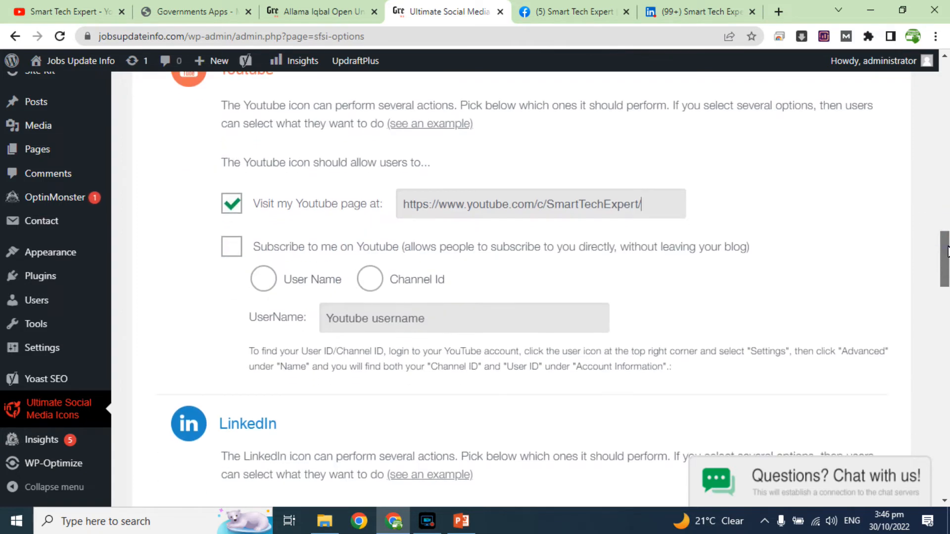
click(264, 280)
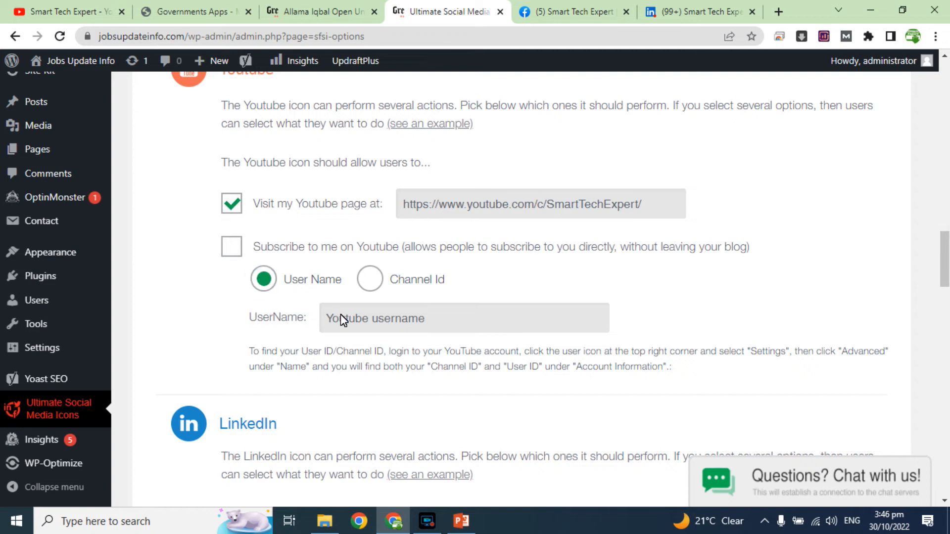
click(340, 318)
text(https://www.youtube.com/c/SmartTechExpert/)
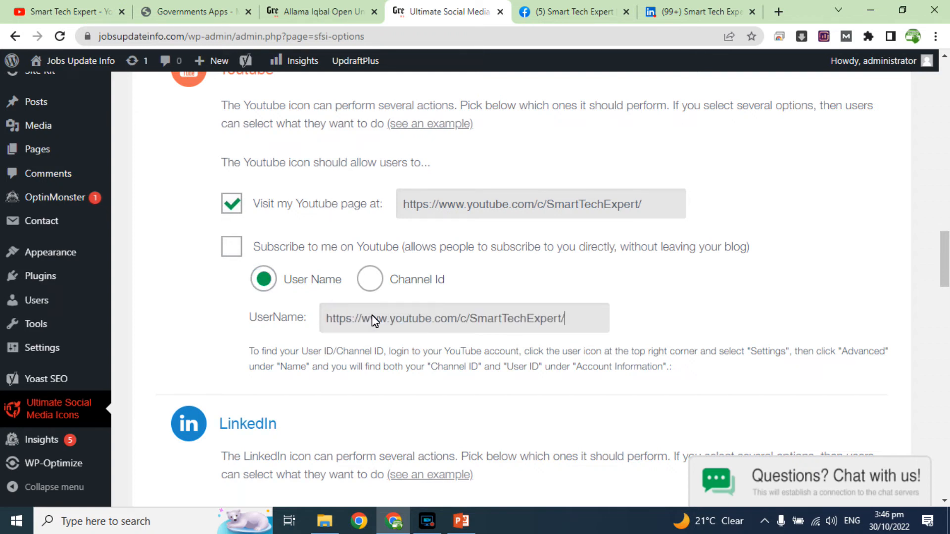
key(Home)
key(Delete)
key(Delete)
key(Delete)
key(Delete)
key(Delete)
key(Delete)
key(Delete)
key(Delete)
key(Delete)
key(Delete)
key(Delete)
key(Delete)
key(Delete)
key(Delete)
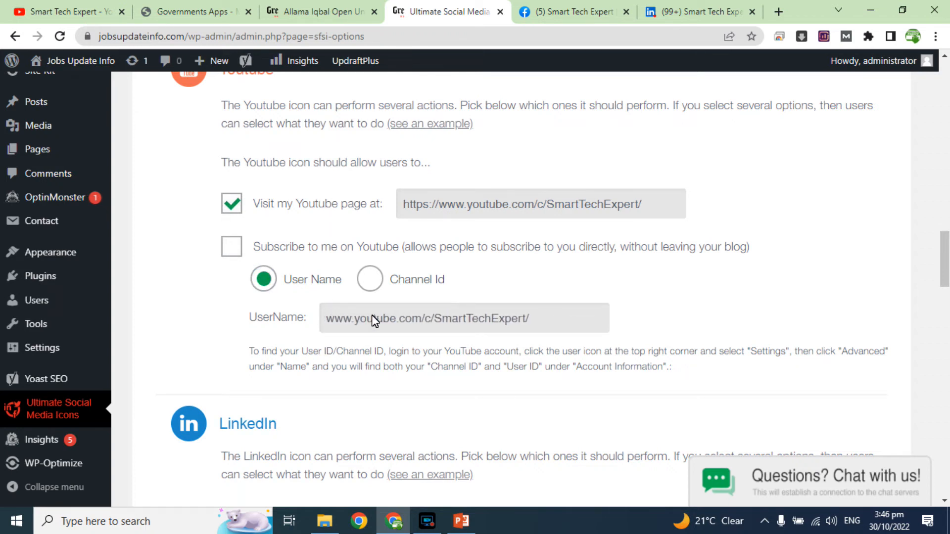
key(Delete)
key(Delete)
key(Delete)
key(Delete)
key(Delete)
key(Delete)
key(Delete)
key(Delete)
key(Delete)
key(Delete)
key(Delete)
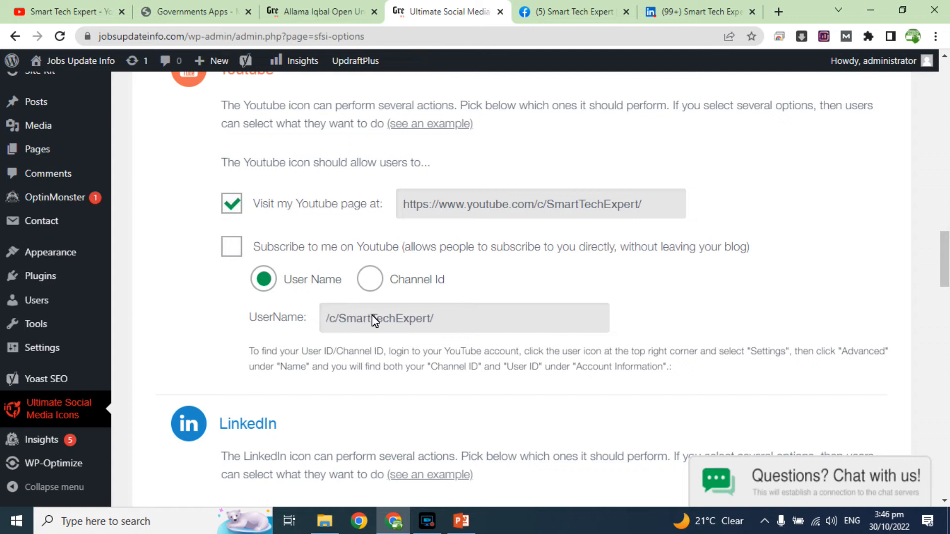
key(Delete)
key(End)
key(BackSpace)
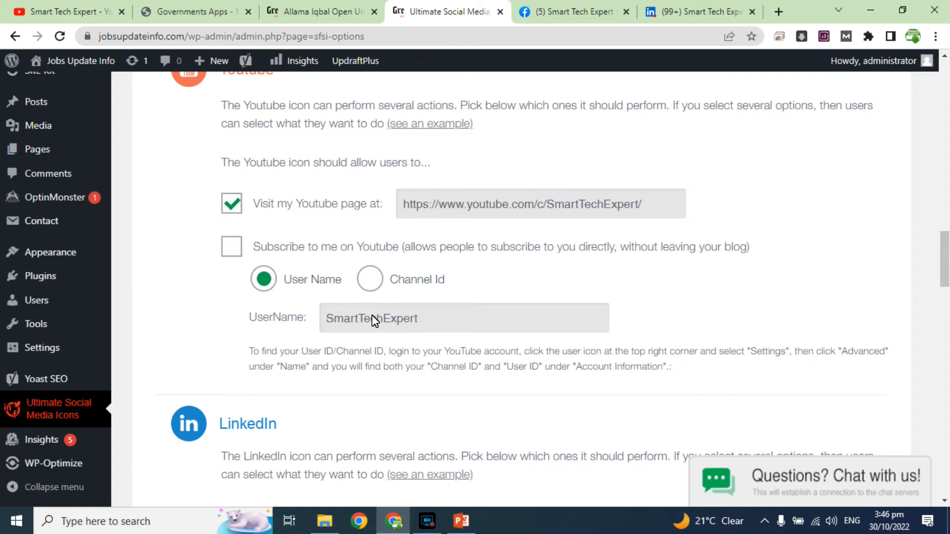
scroll(544, 282, down, 7)
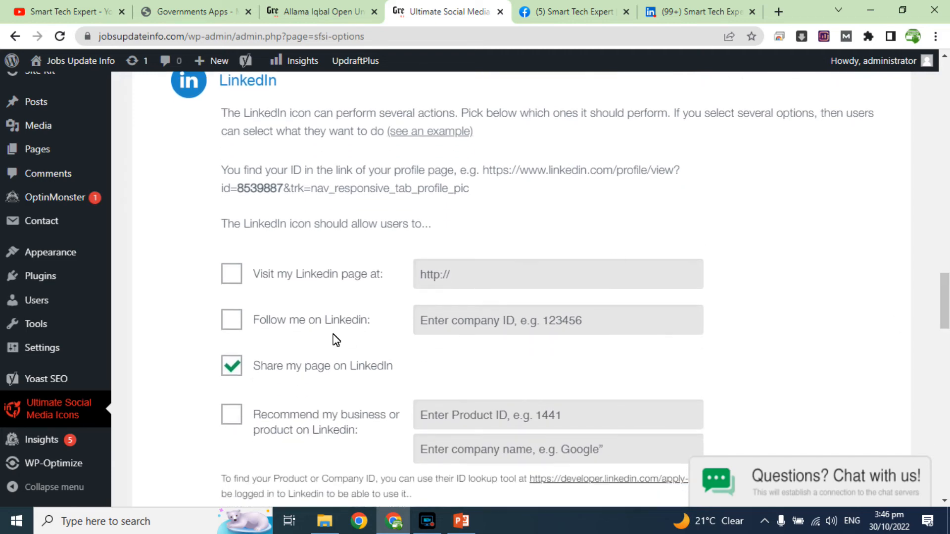
click(698, 11)
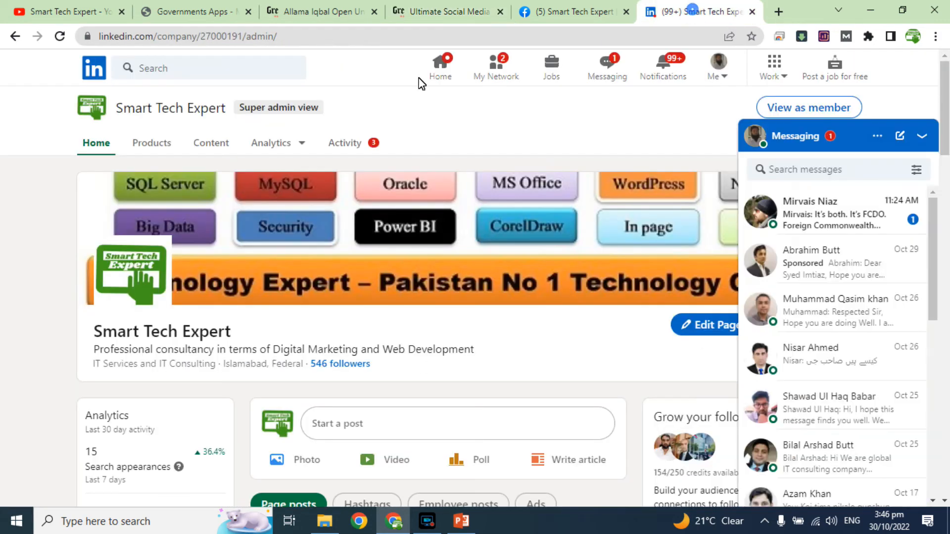
click(362, 39)
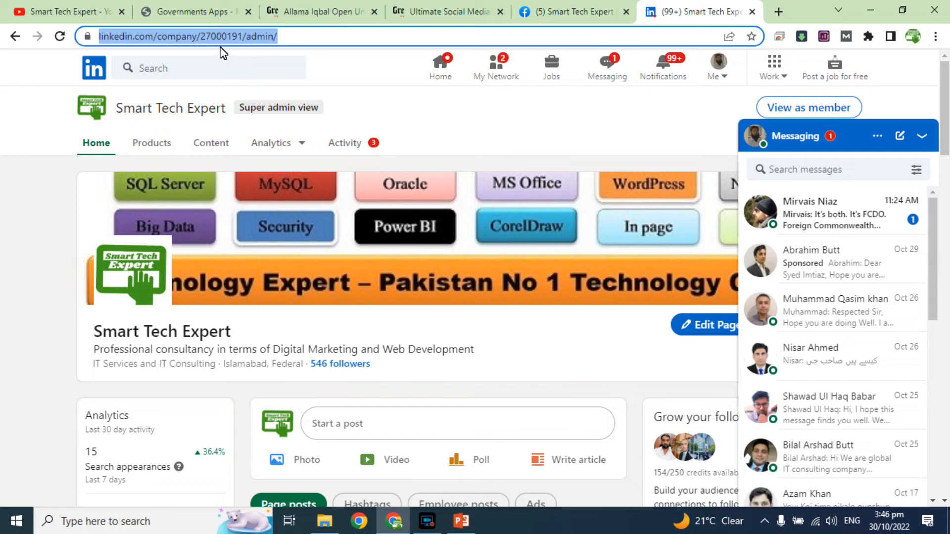
click(240, 35)
drag(294, 36, 87, 36)
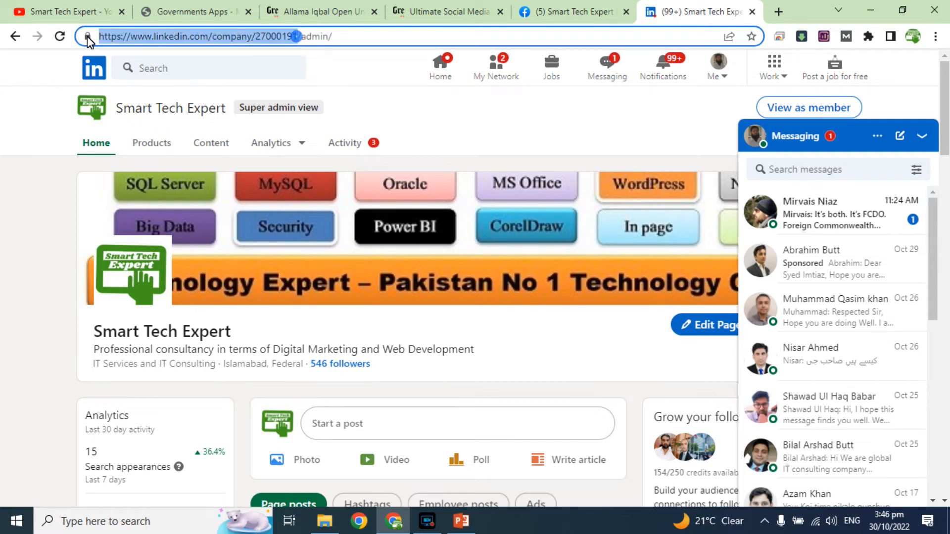
click(471, 9)
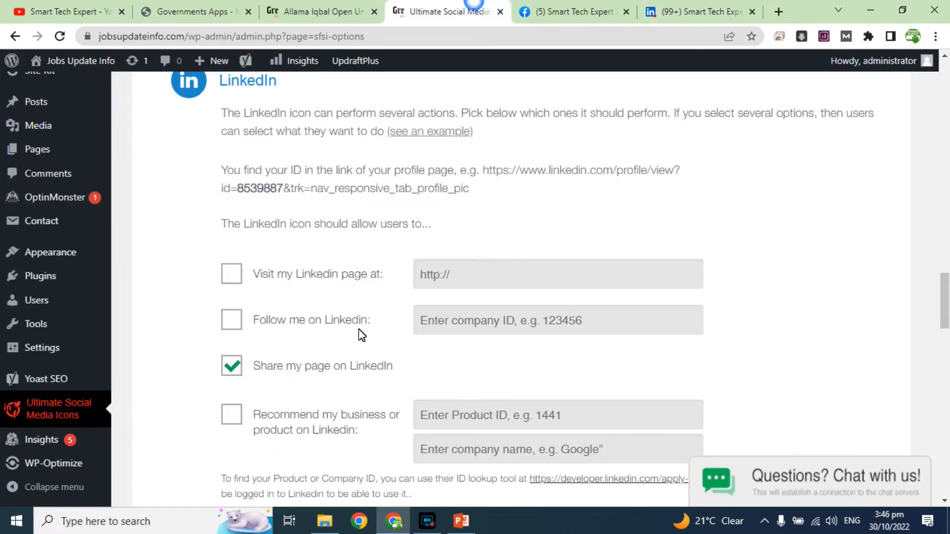
click(233, 273)
click(452, 274)
text(https://www.linkedin.com/company/27000191)
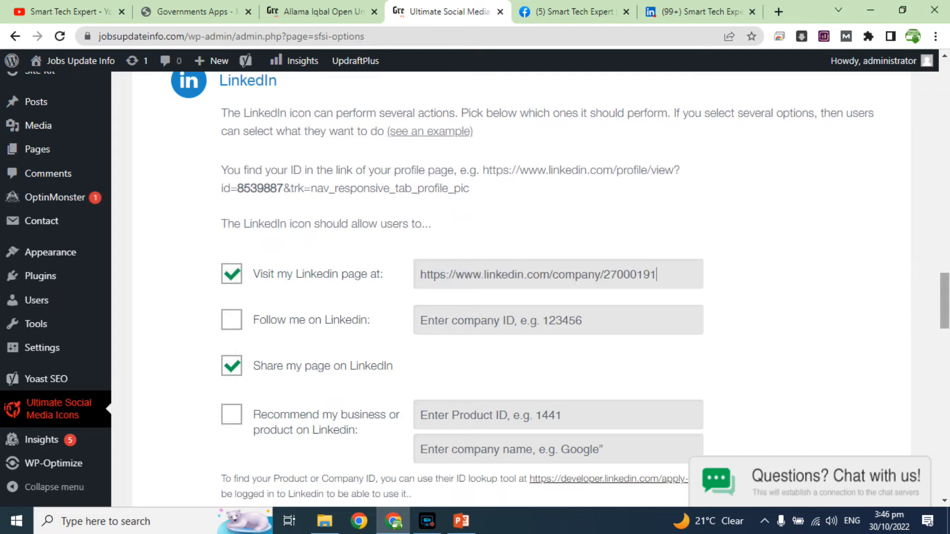
scroll(941, 270, down, 5)
click(542, 236)
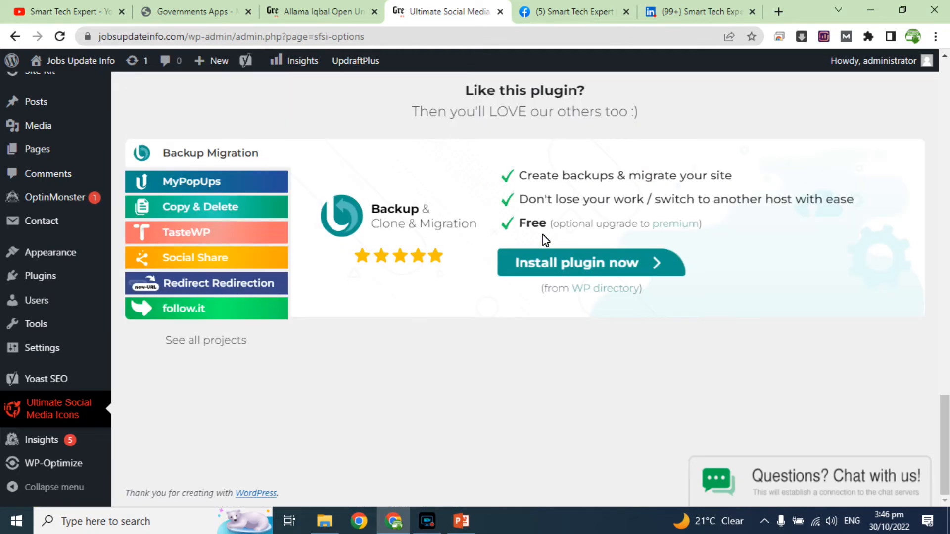
Reload the Allama Iqbal Open University post and check the social icons there and on the National Logistics Cell jobs post
click(298, 7)
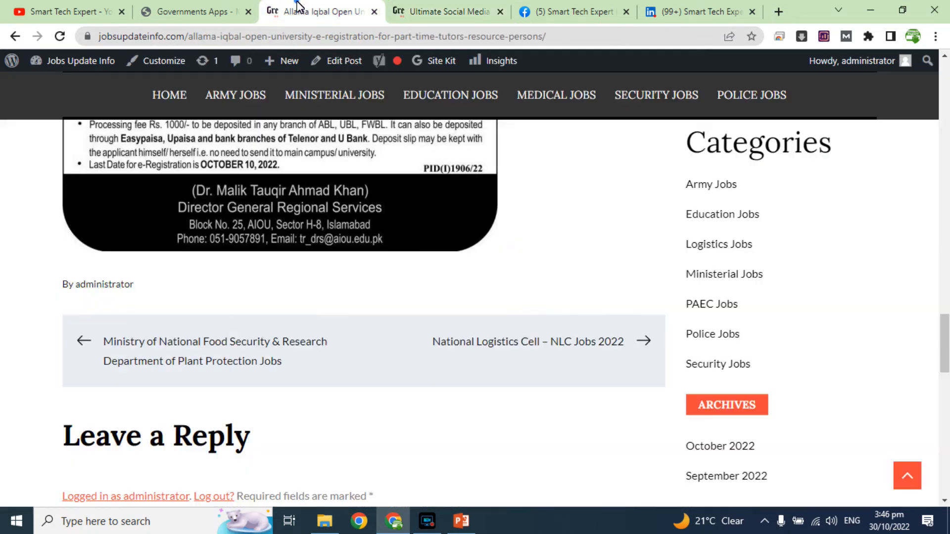
click(59, 37)
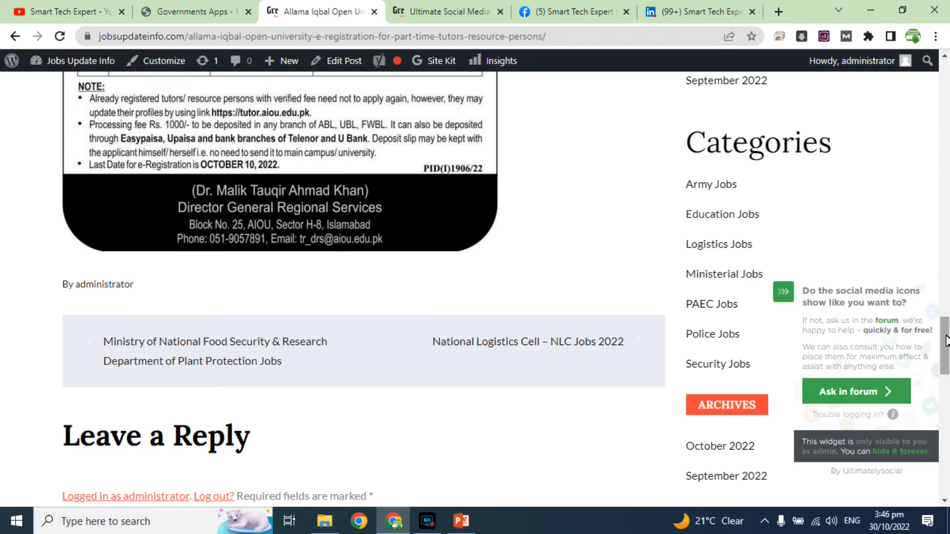
drag(946, 341, 915, 195)
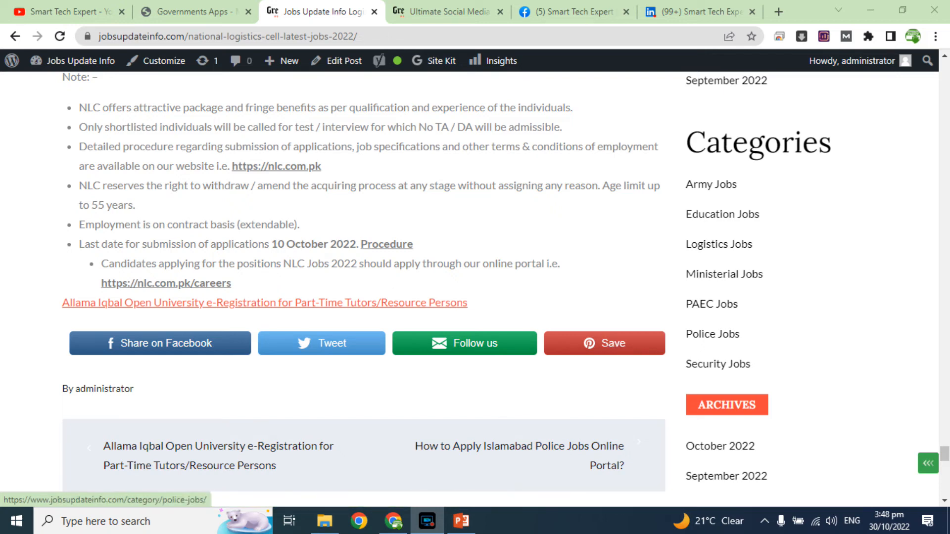
mouse_move(947, 453)
mouse_down()
mouse_move(947, 361)
mouse_move(946, 489)
mouse_move(945, 453)
mouse_up()
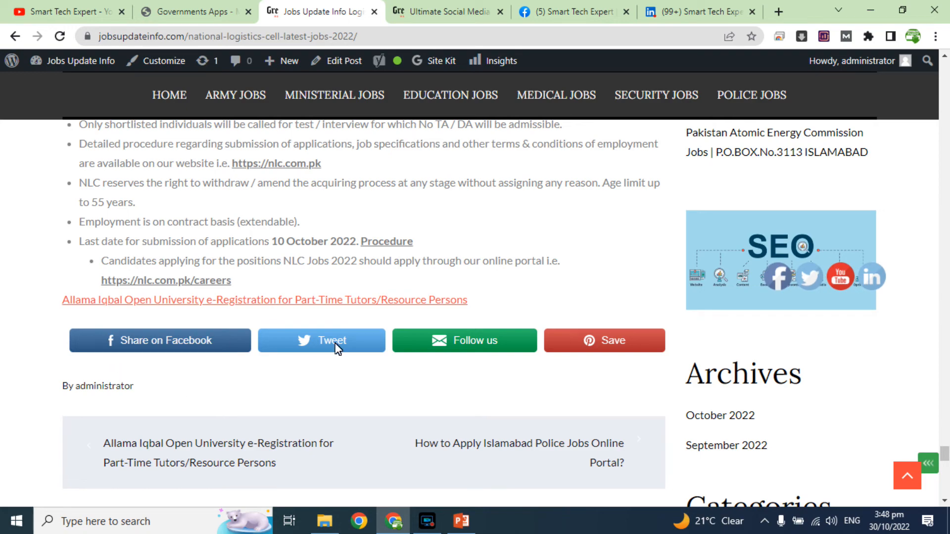
drag(945, 457, 945, 484)
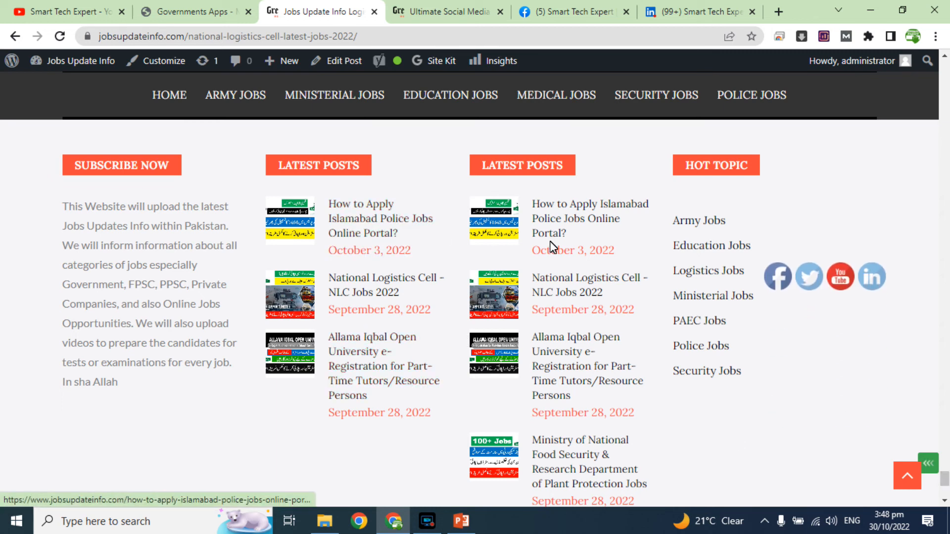
Open the Ministry of National Food Security post from the latest posts and inspect its floating icons and share buttons
click(567, 441)
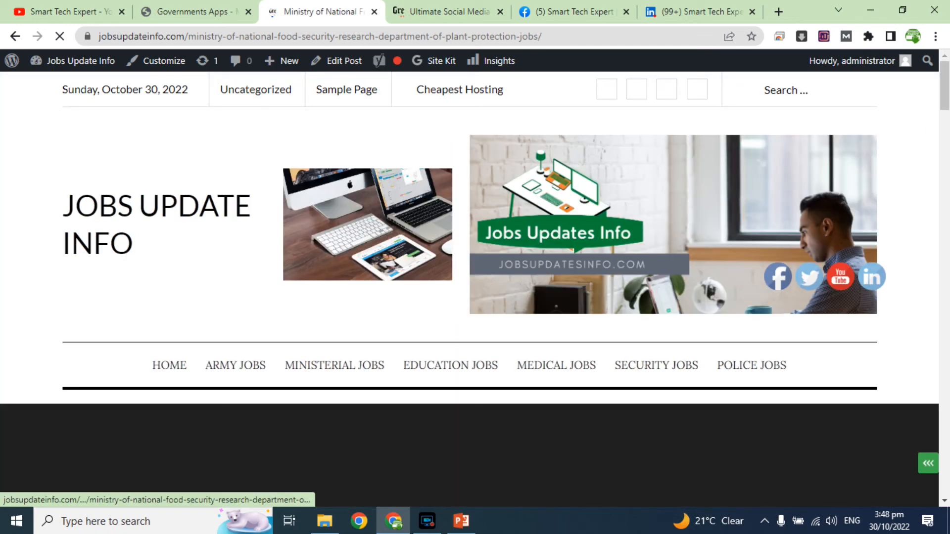
drag(947, 85, 947, 354)
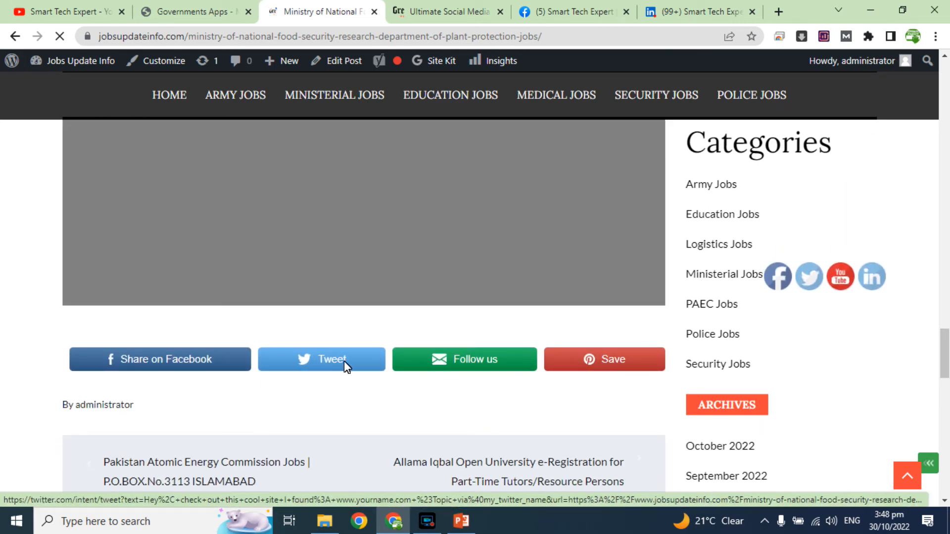
mouse_move(778, 283)
mouse_move(869, 287)
In the plugin's display location settings, enable icons after posts on posts overview pages (blog homepage) and save the section
click(474, 10)
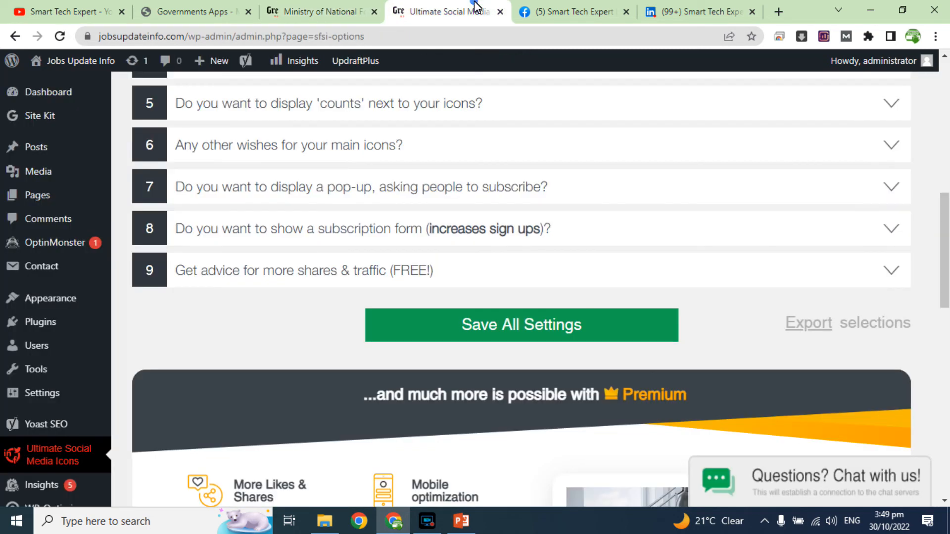
drag(944, 272, 943, 204)
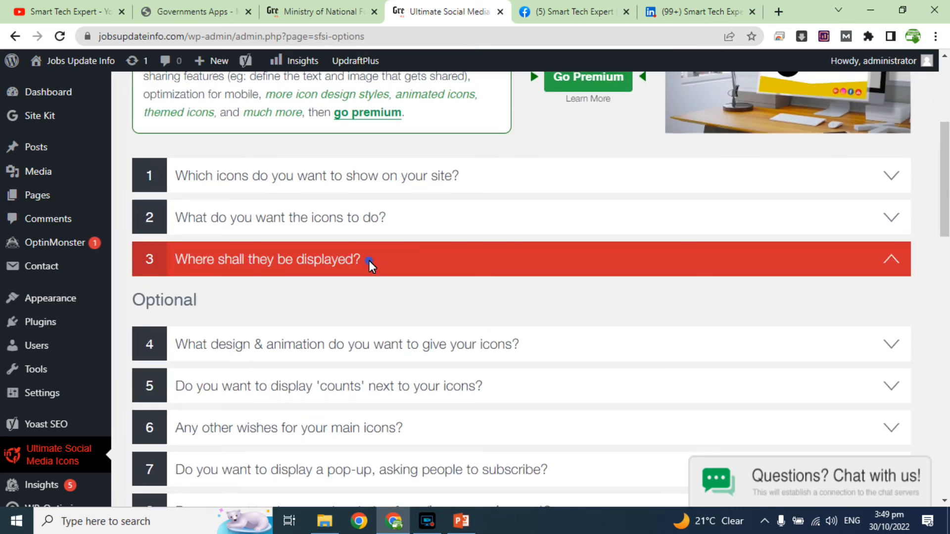
click(369, 260)
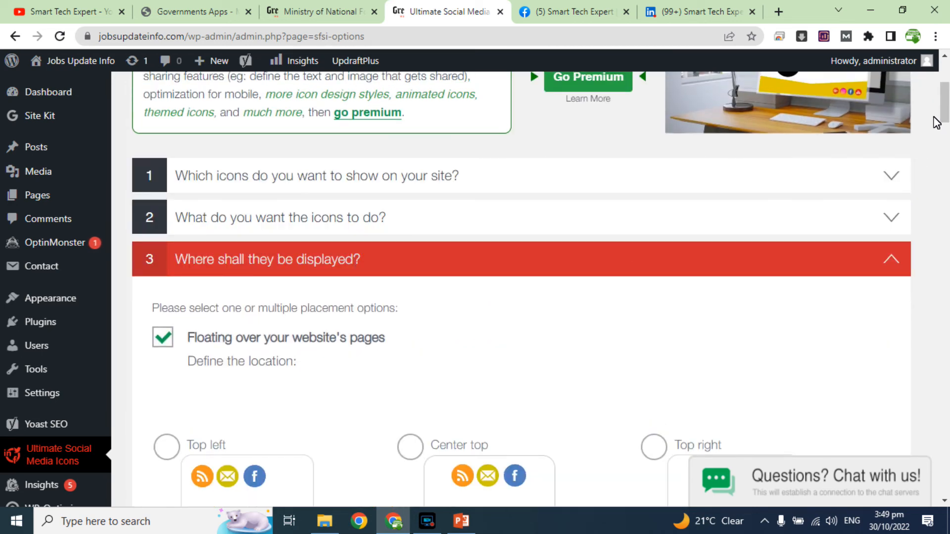
scroll(945, 128, down, 5)
scroll(945, 130, down, 15)
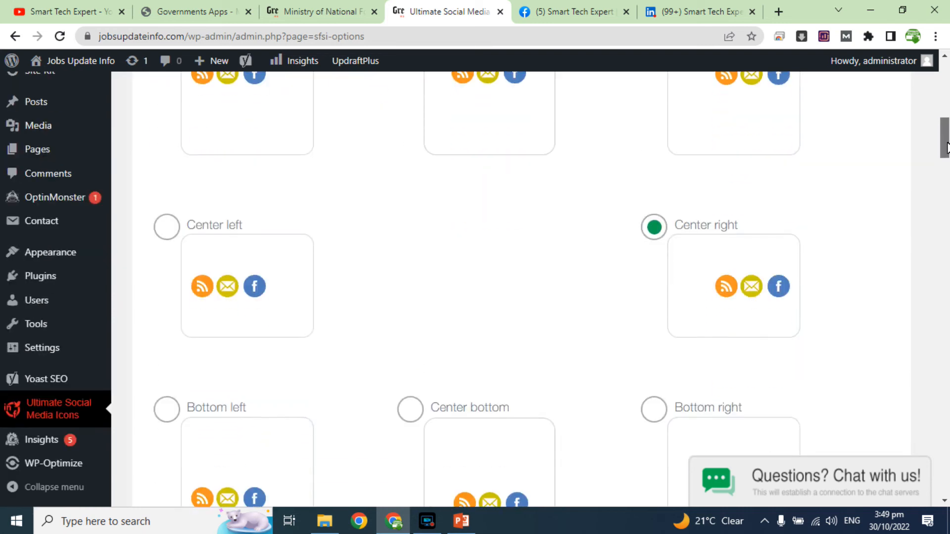
scroll(945, 130, down, 7)
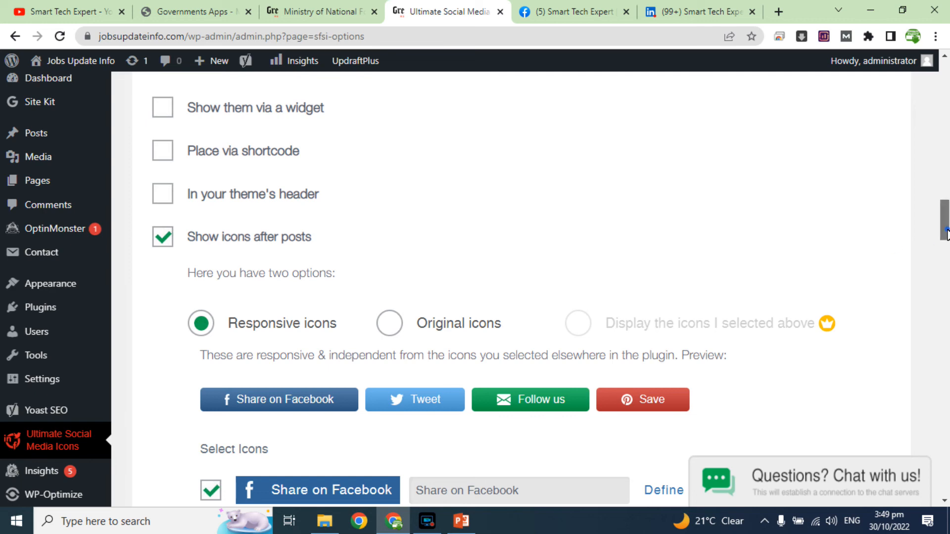
scroll(946, 247, down, 4)
drag(946, 254, 946, 301)
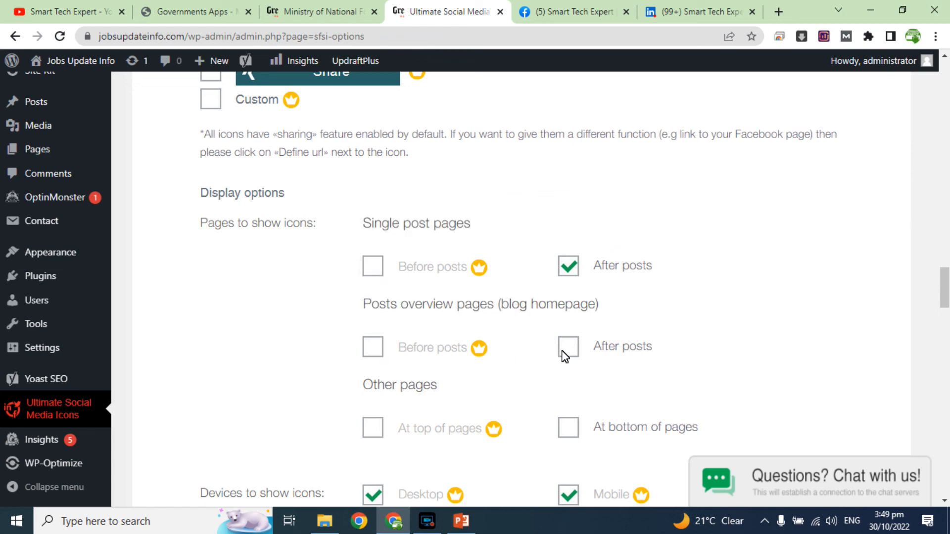
click(575, 350)
drag(944, 281, 946, 382)
click(590, 394)
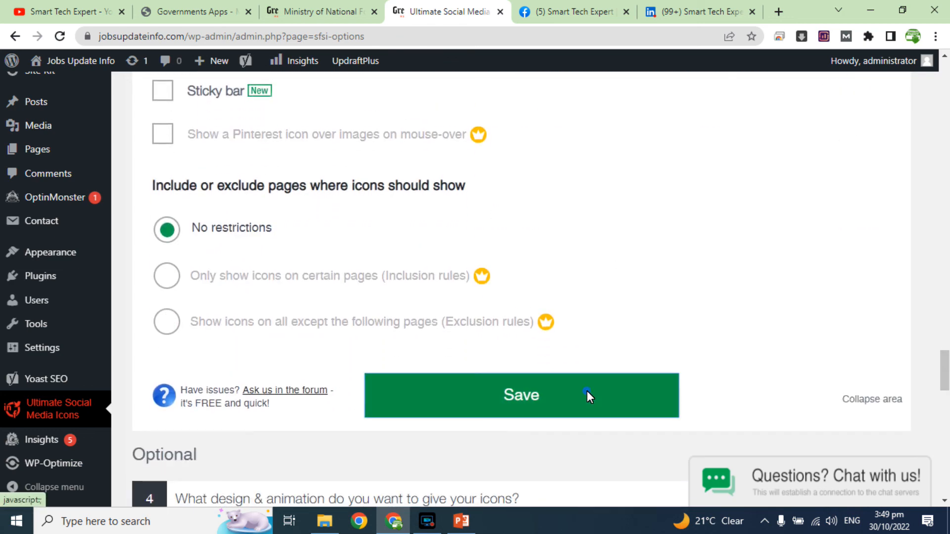
Return to the Ministry of National Food Security post, and switch to the Smart Tech Expert YouTube channel page
click(321, 11)
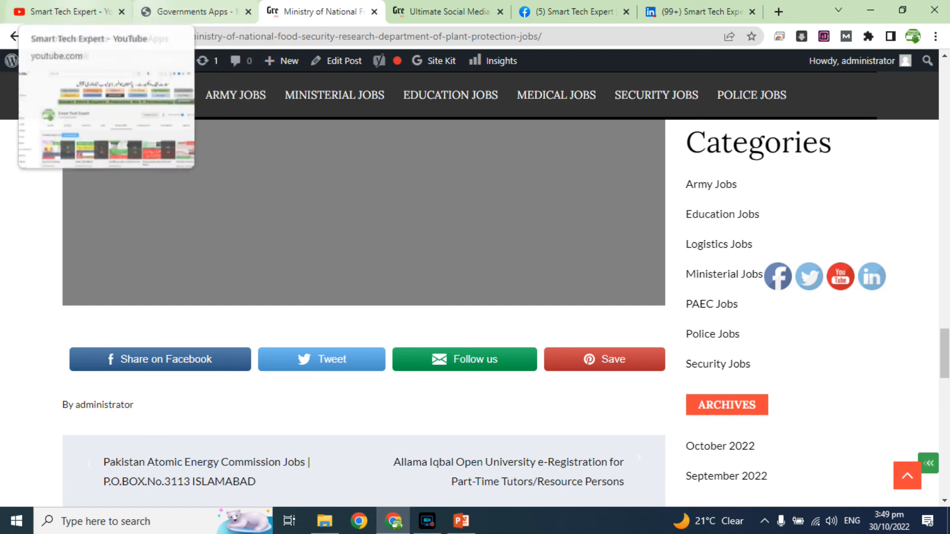
click(74, 11)
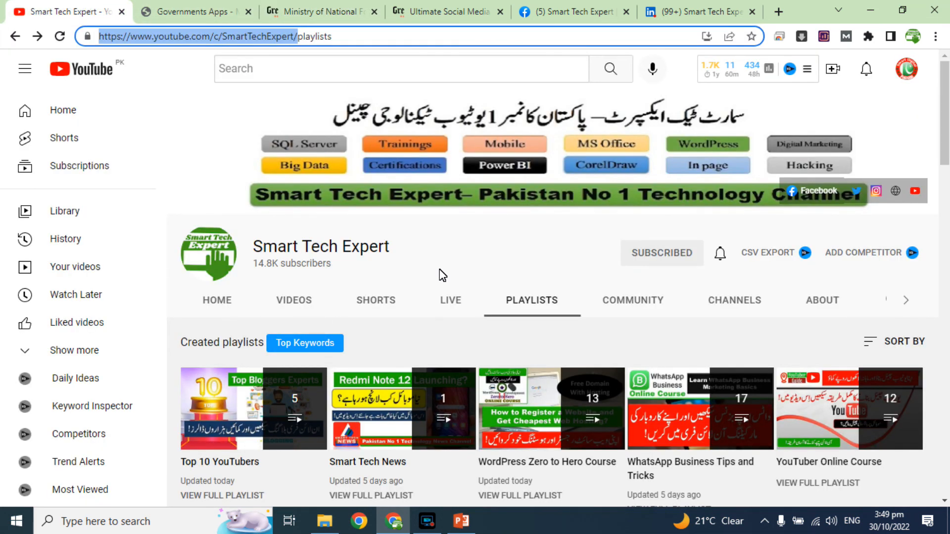